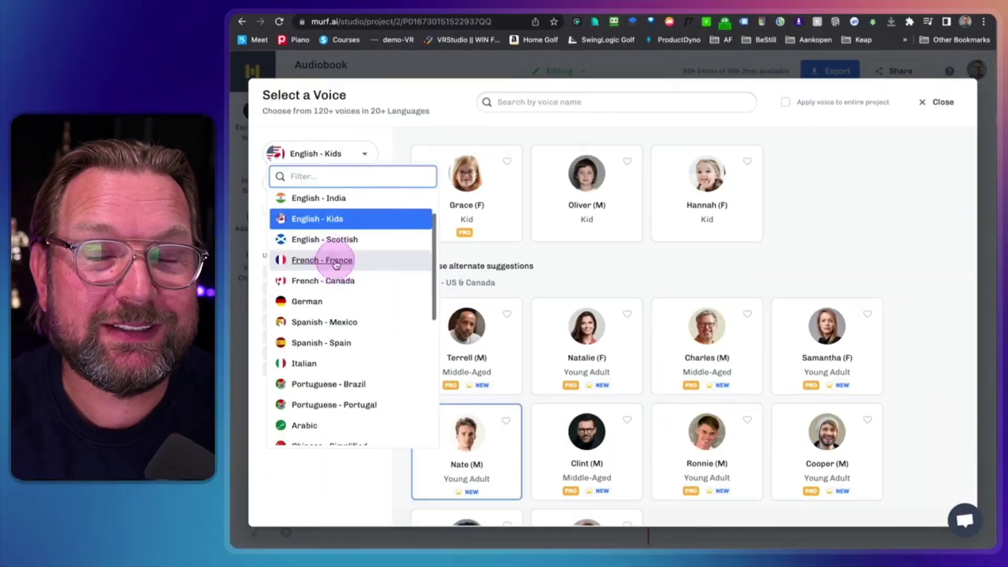
Filter the Murf AI voice list to show only French - France voices
click(333, 261)
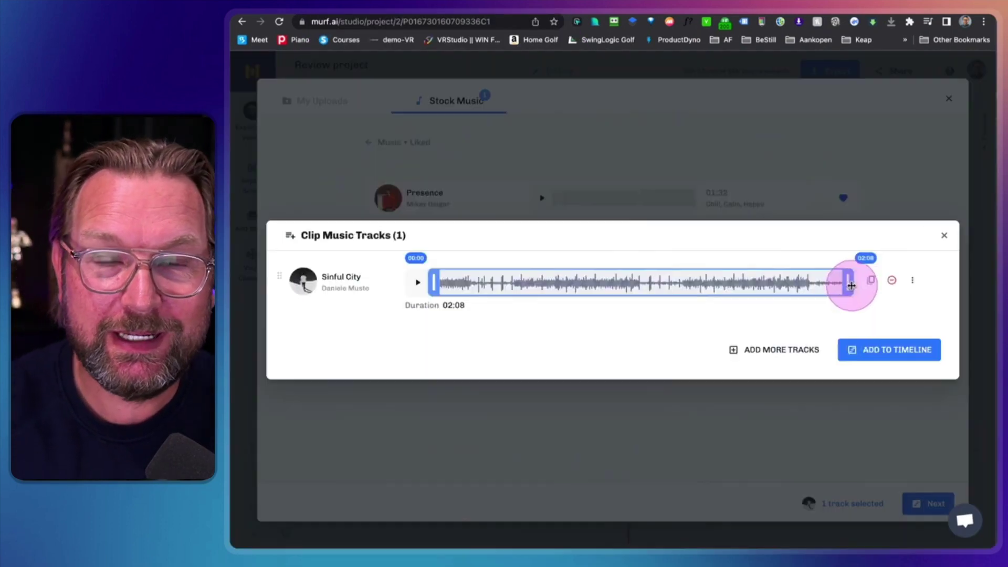
Trim the end of the Sinful City music track to make it shorter
drag(851, 282, 660, 277)
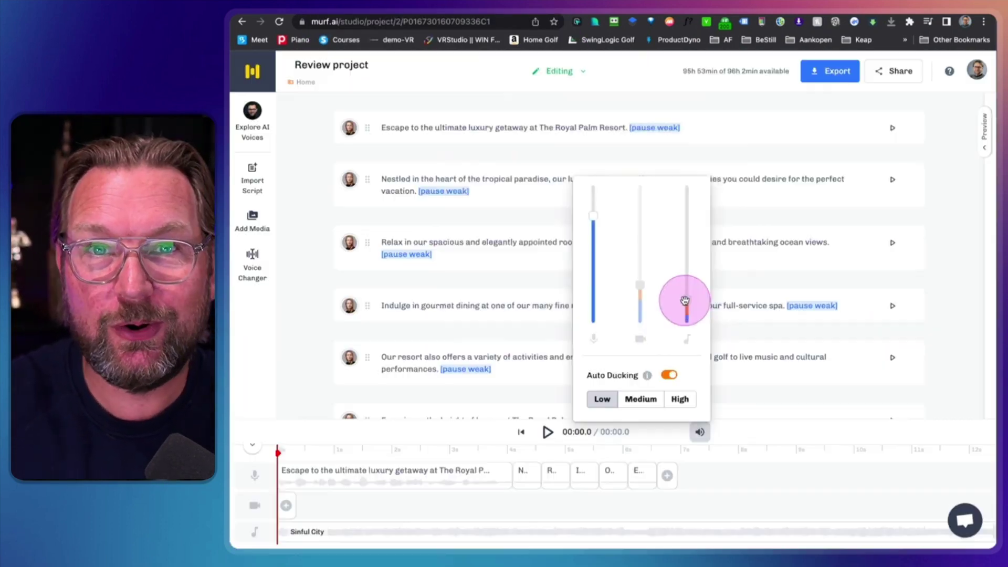
drag(687, 299, 683, 301)
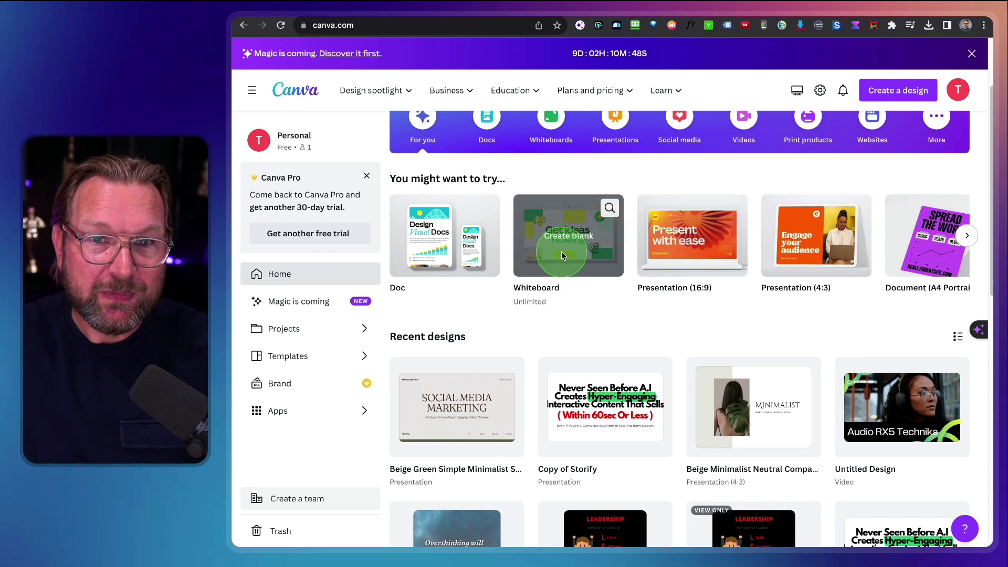
Open the 'Beige Green Simple Minimalist Social Media Marketing' presentation from Recent designs
scroll(592, 260, down, 2)
scroll(592, 260, down, 2)
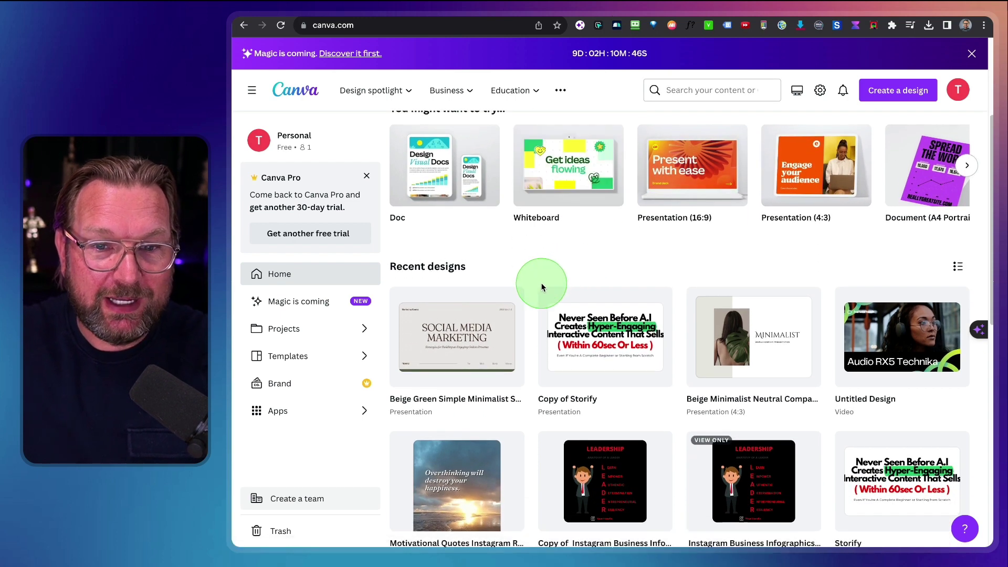
click(467, 342)
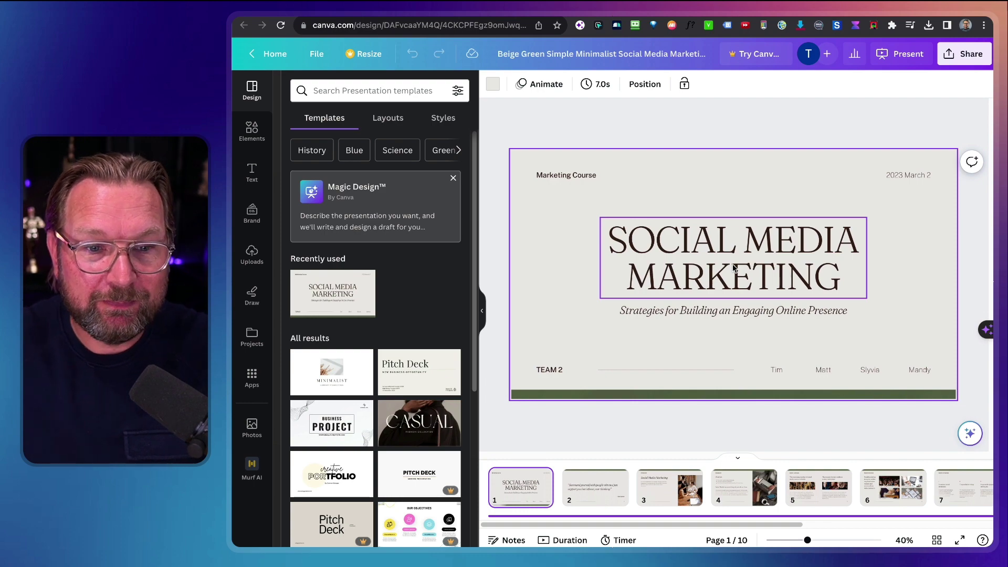
Launch the Murf AI voiceover app from the editor's left sidebar
click(252, 465)
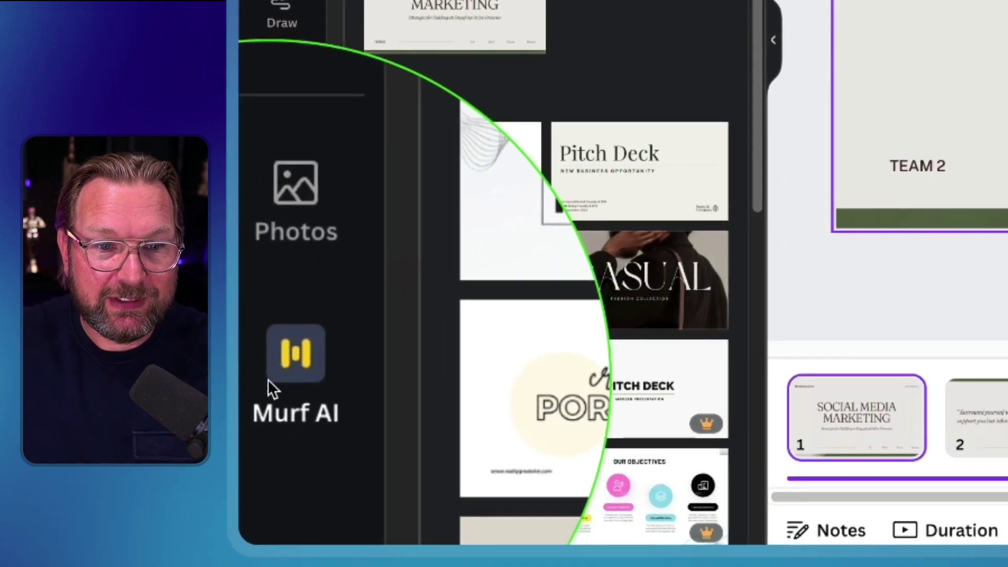
click(268, 374)
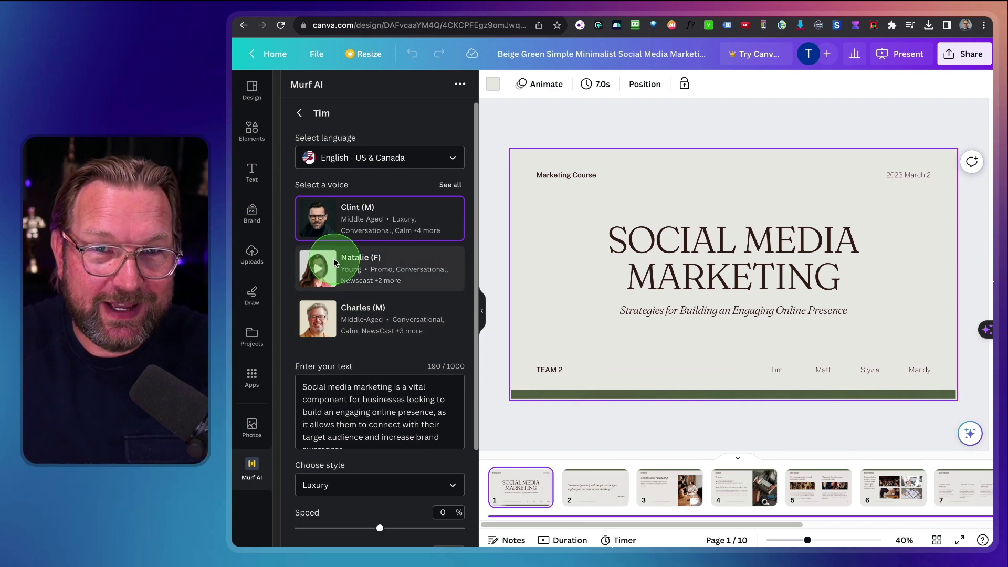
click(427, 158)
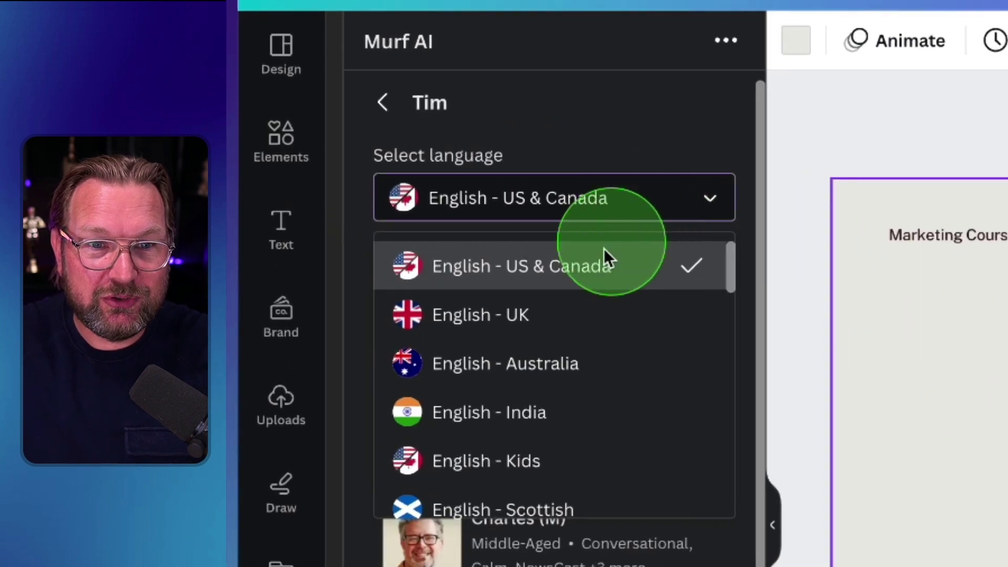
scroll(367, 223, down, 3)
scroll(525, 338, down, 10)
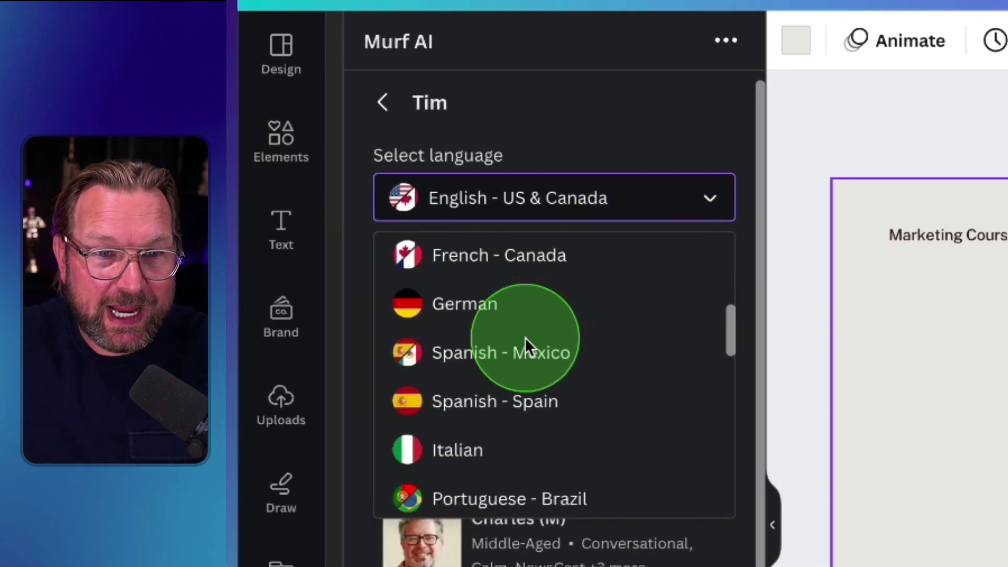
scroll(525, 339, down, 10)
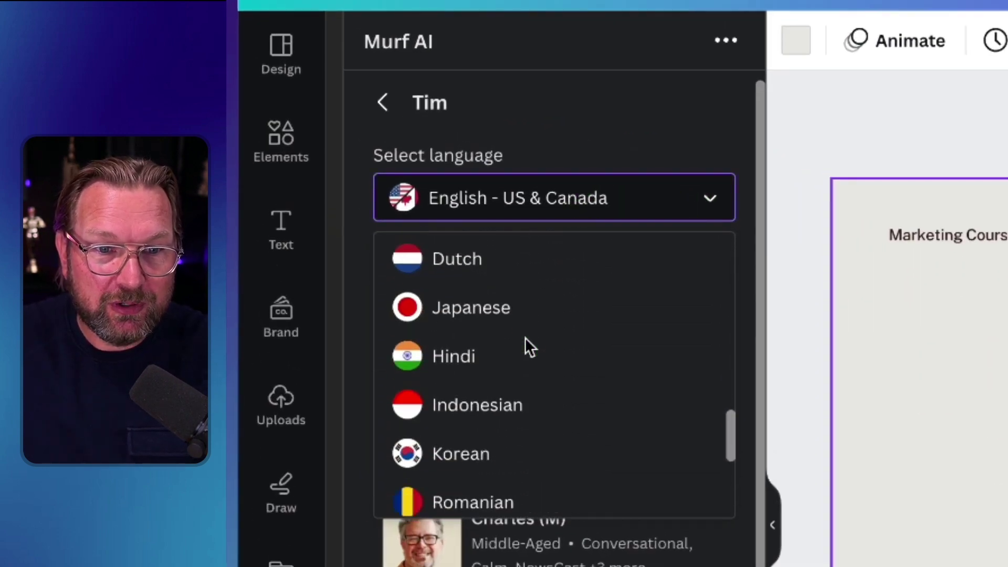
scroll(525, 345, up, 15)
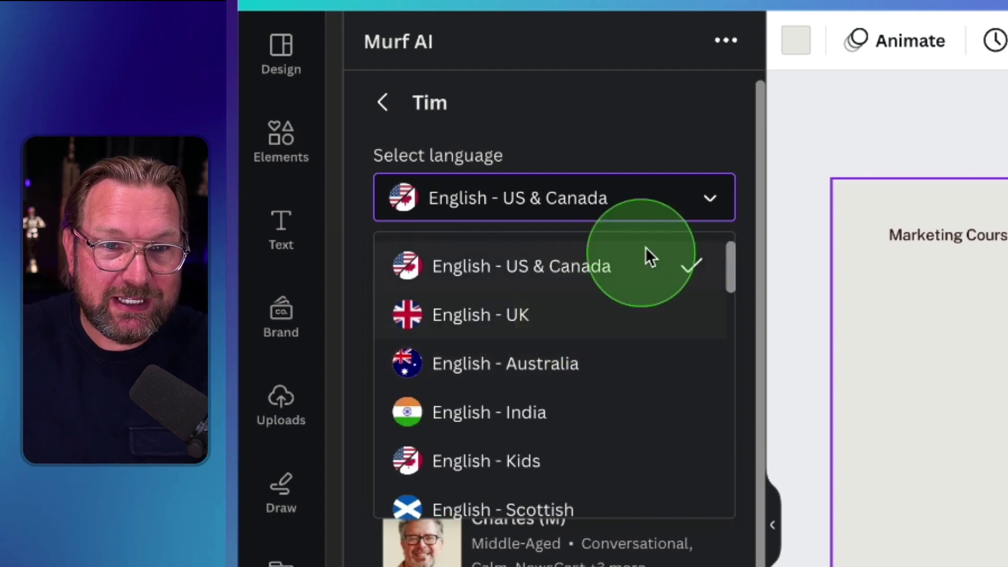
click(691, 214)
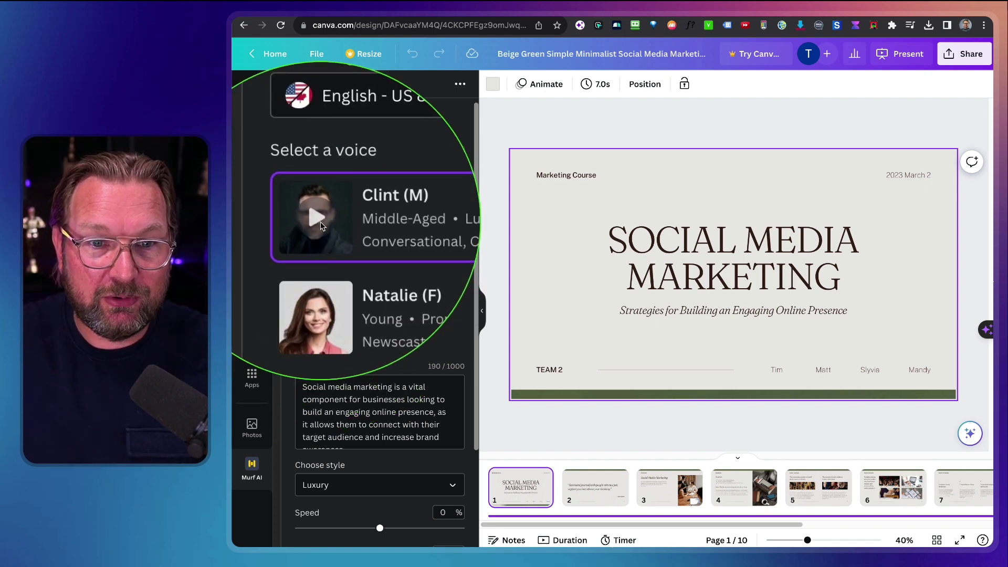
click(318, 218)
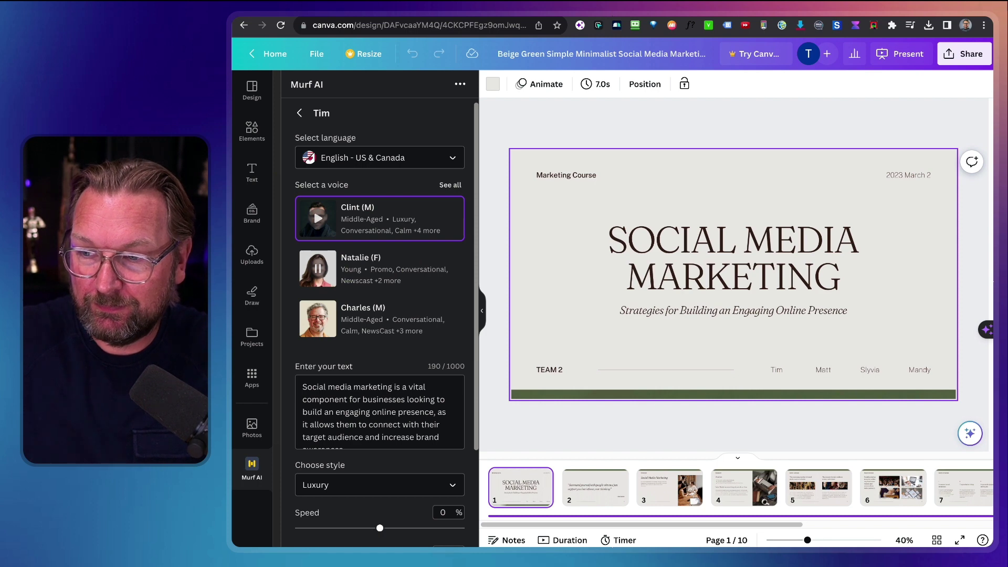
click(322, 270)
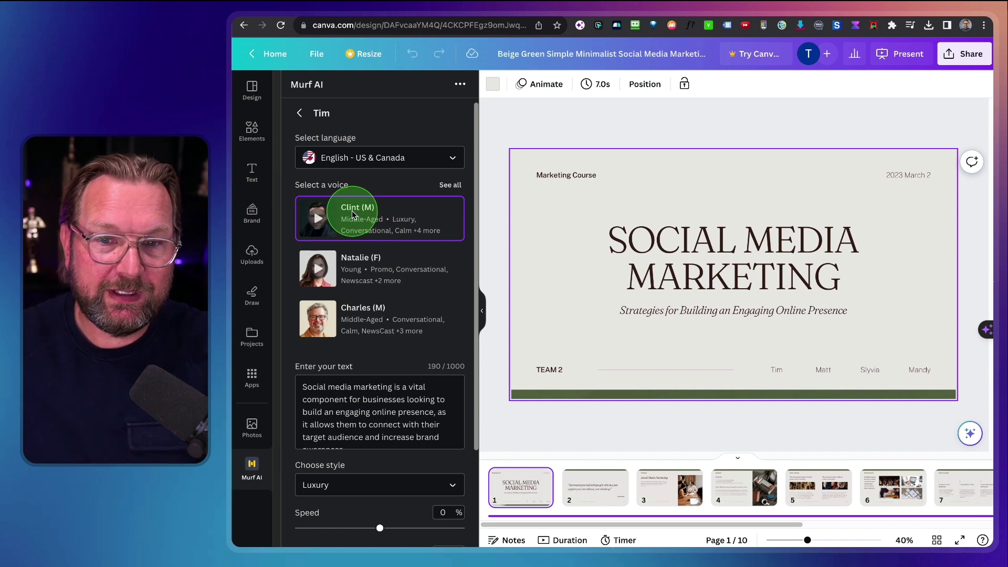
Replace the sample script with the pasted 96-character line about Building an Engaging Online Presence
triple_click(413, 410)
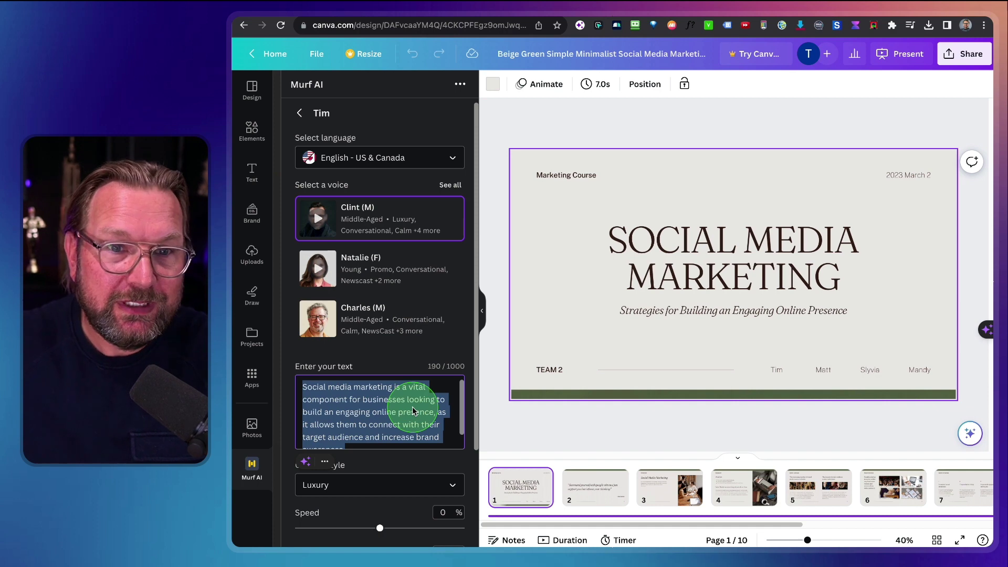
key(BackSpace)
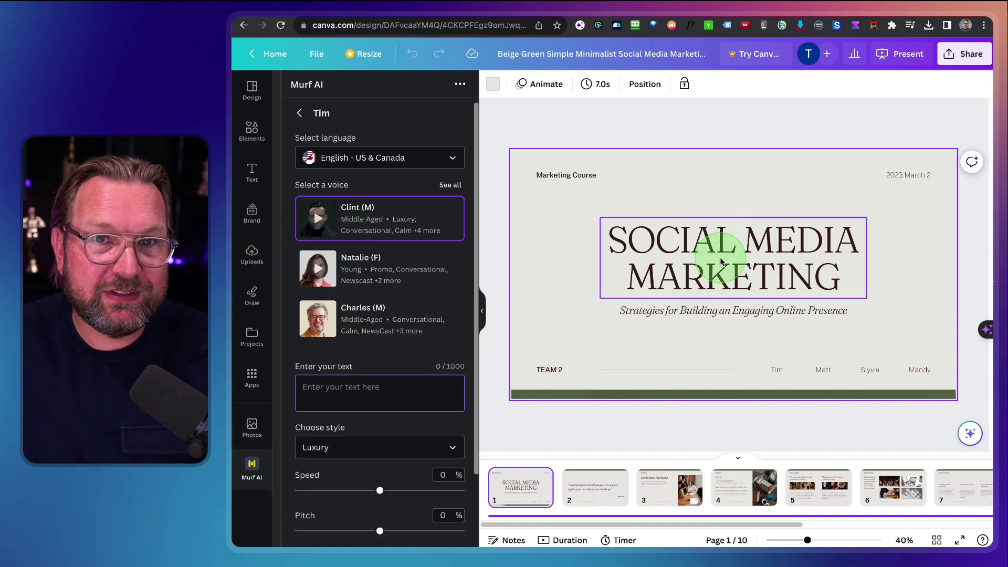
click(339, 401)
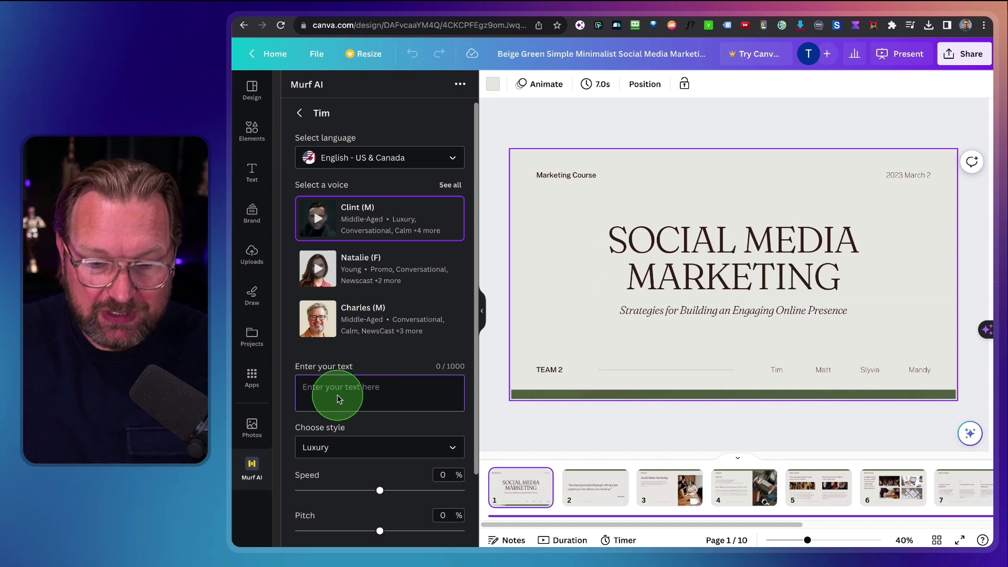
text(In this presentation we are going to discuss strategies for Building an Engaging Online Presence)
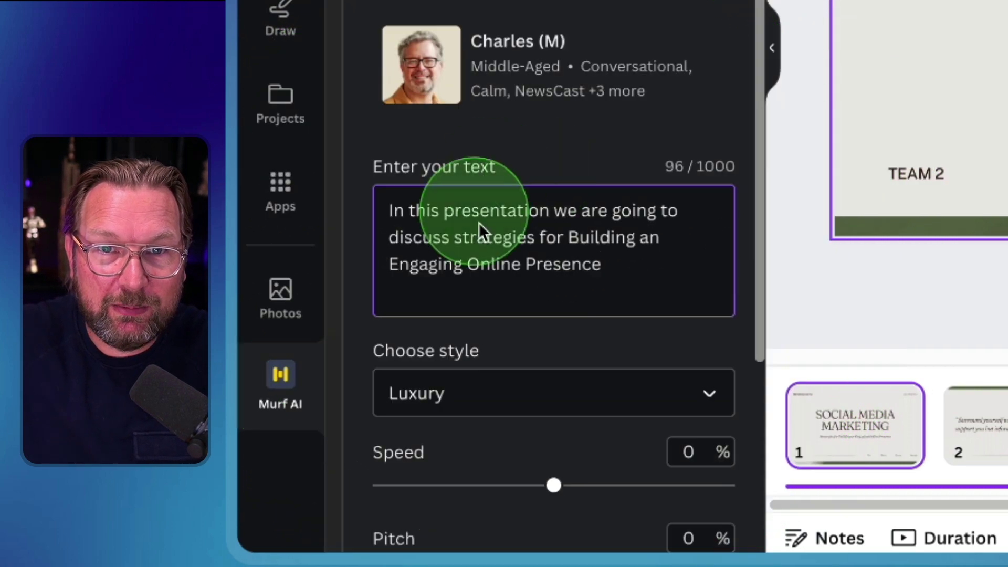
scroll(578, 238, down, 5)
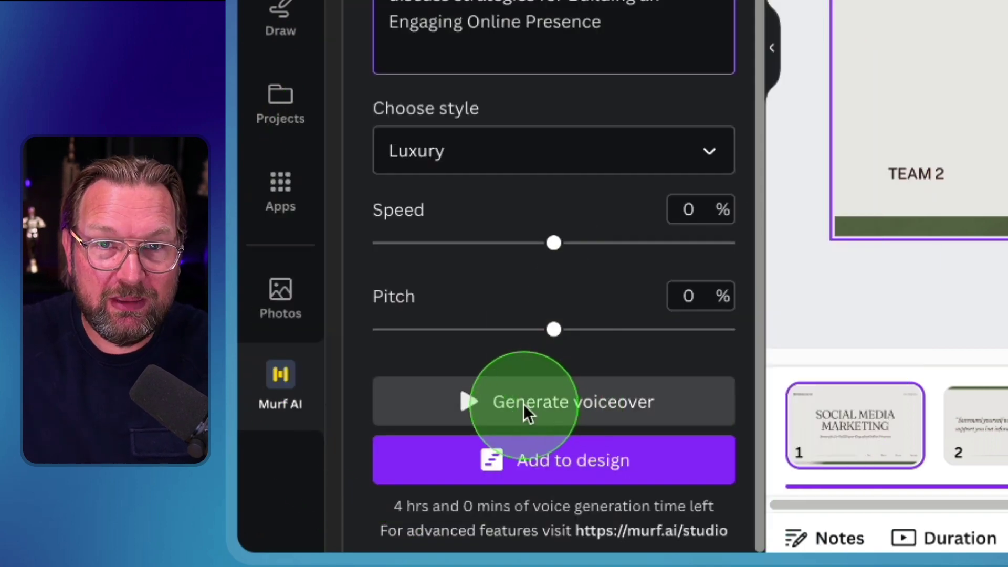
Generate the voiceover, then regenerate it at -12% speed and -6% pitch
click(524, 405)
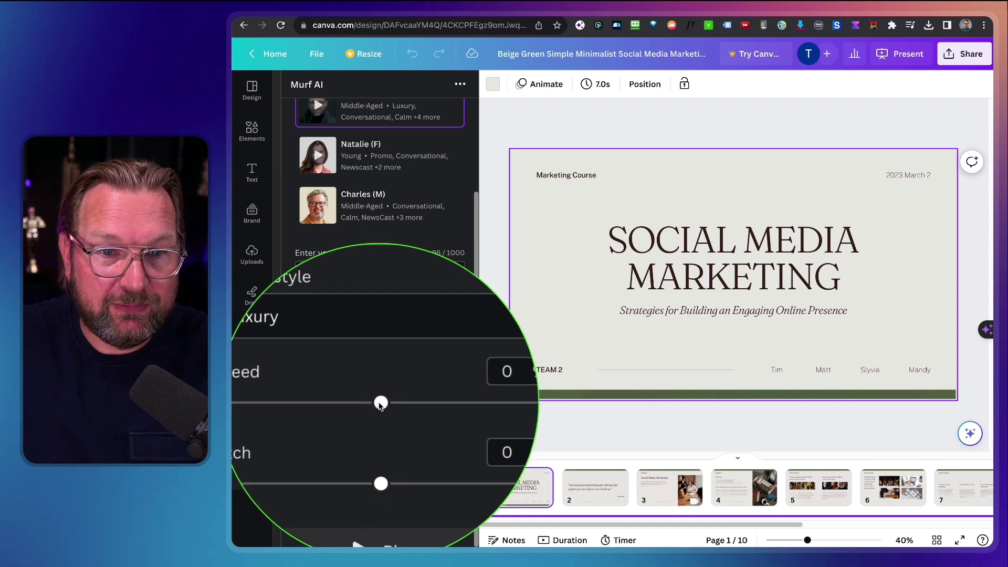
drag(380, 404, 342, 400)
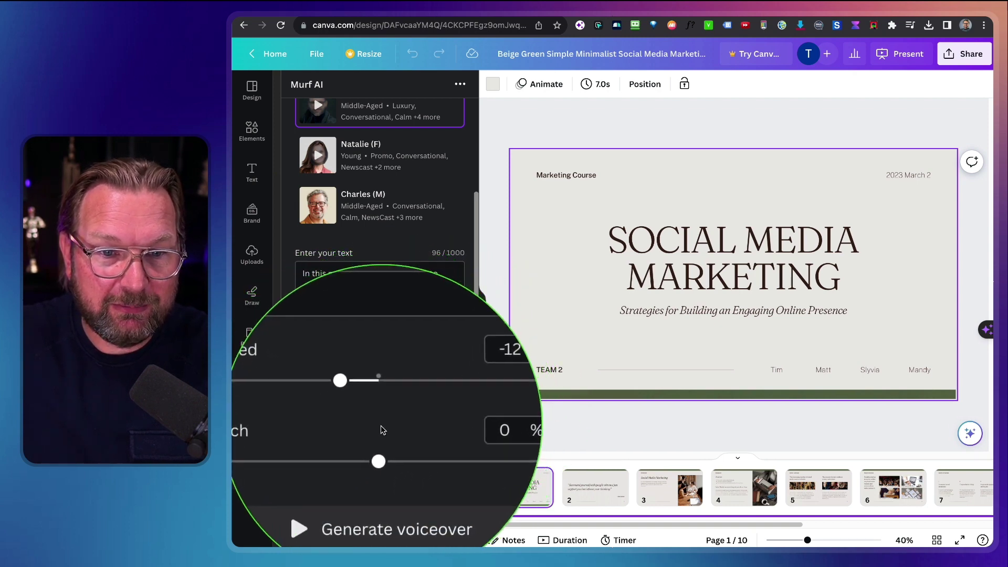
drag(380, 443, 371, 443)
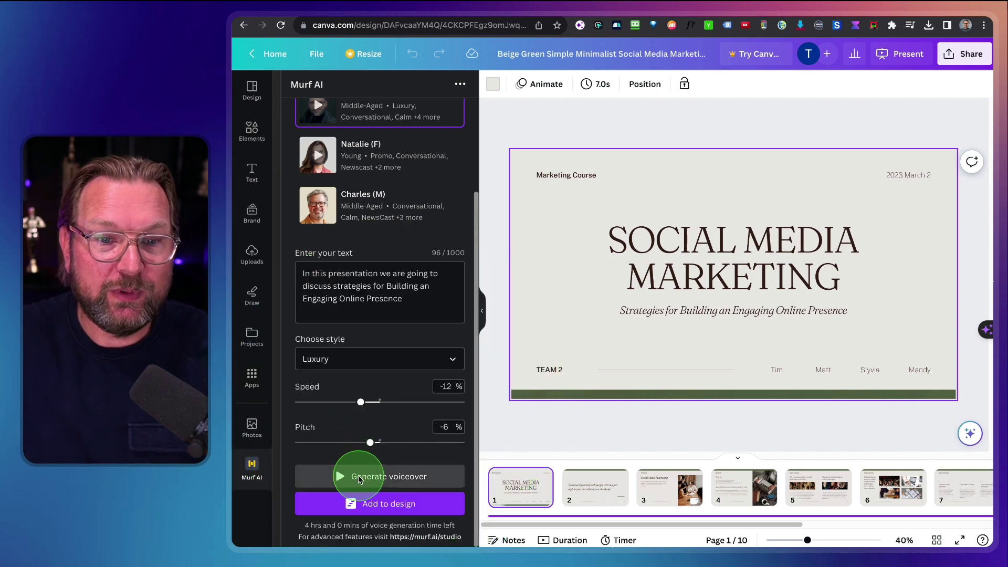
click(358, 479)
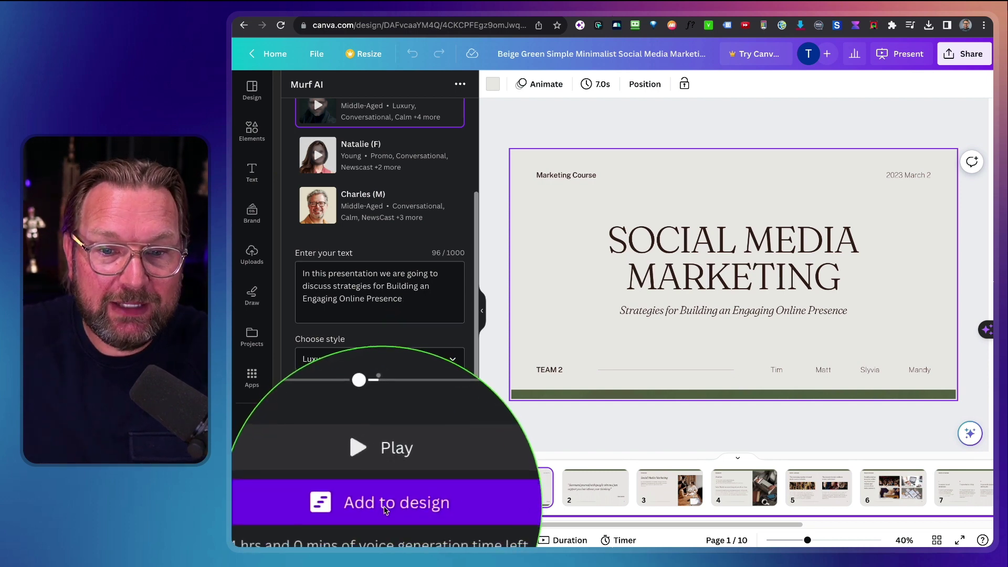
Add the 5.9-second voiceover to slide 1 as an audio track and select the title page
click(584, 490)
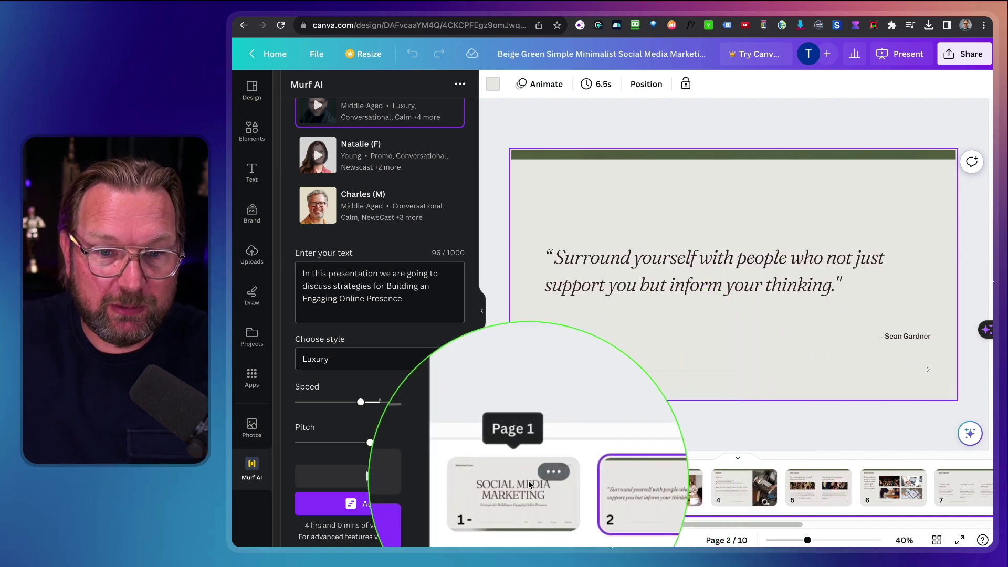
click(533, 482)
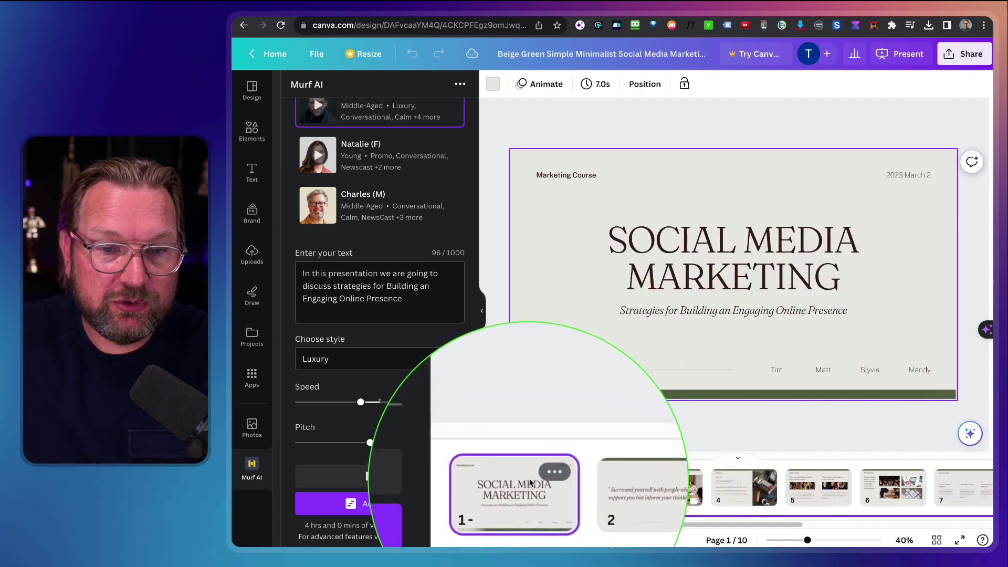
click(371, 505)
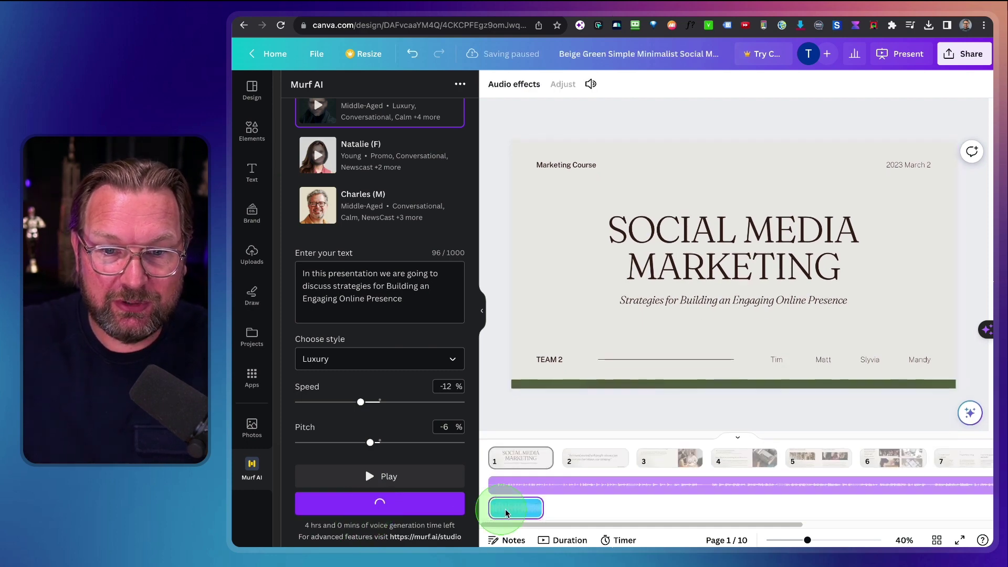
click(532, 510)
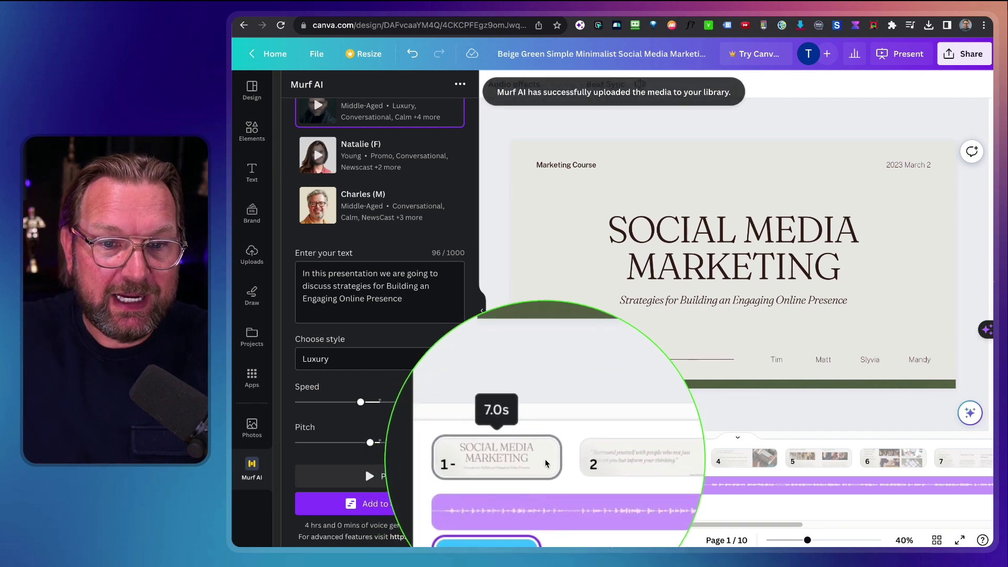
click(546, 459)
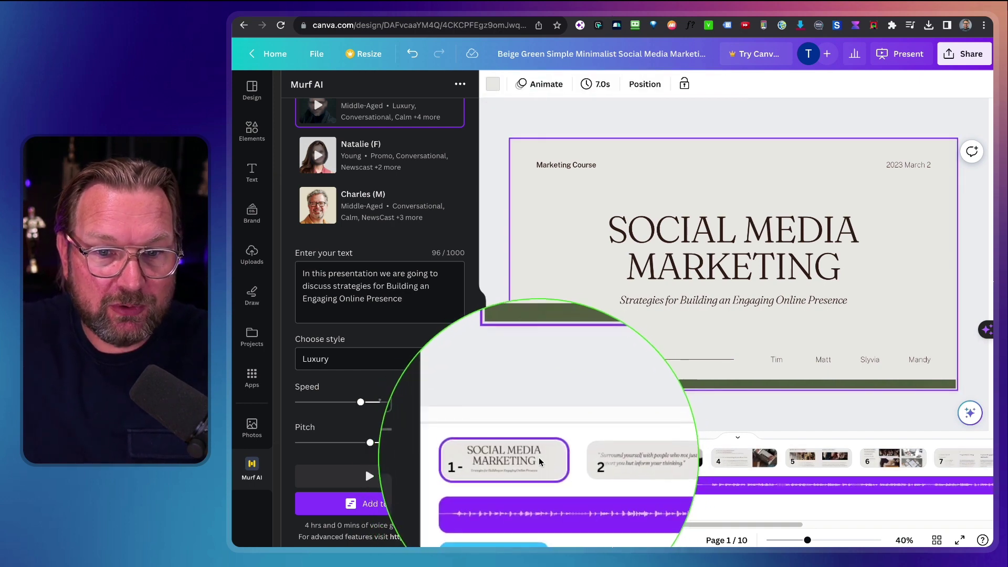
Shorten the title slide from 7.0s to 6.5s and go to the quote slide, page 2
click(603, 86)
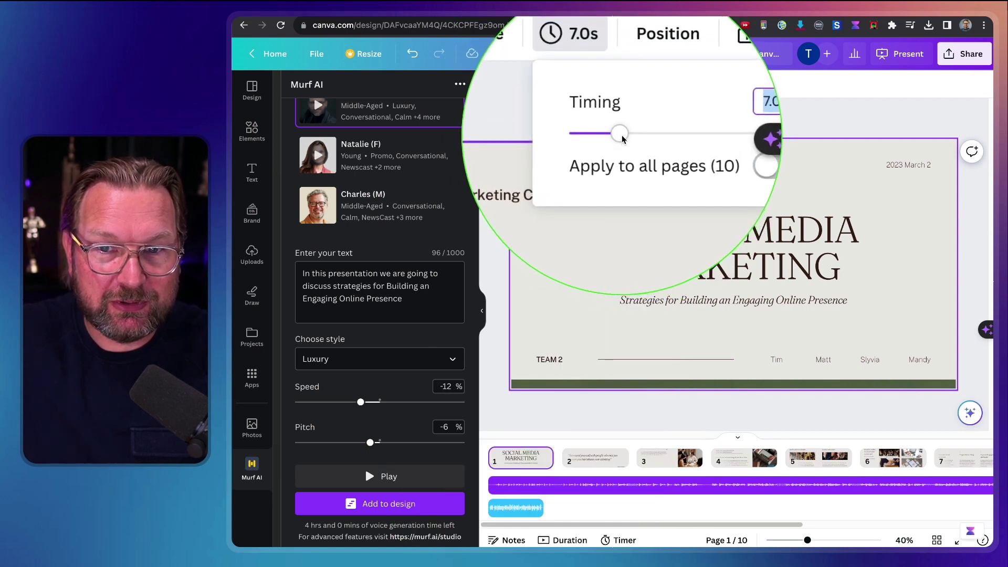
drag(621, 135, 619, 135)
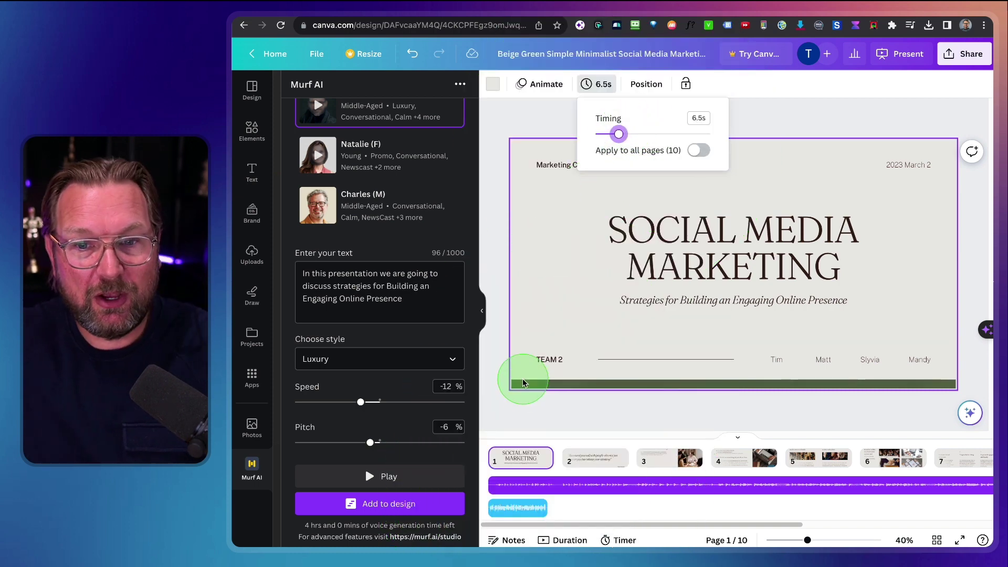
click(595, 461)
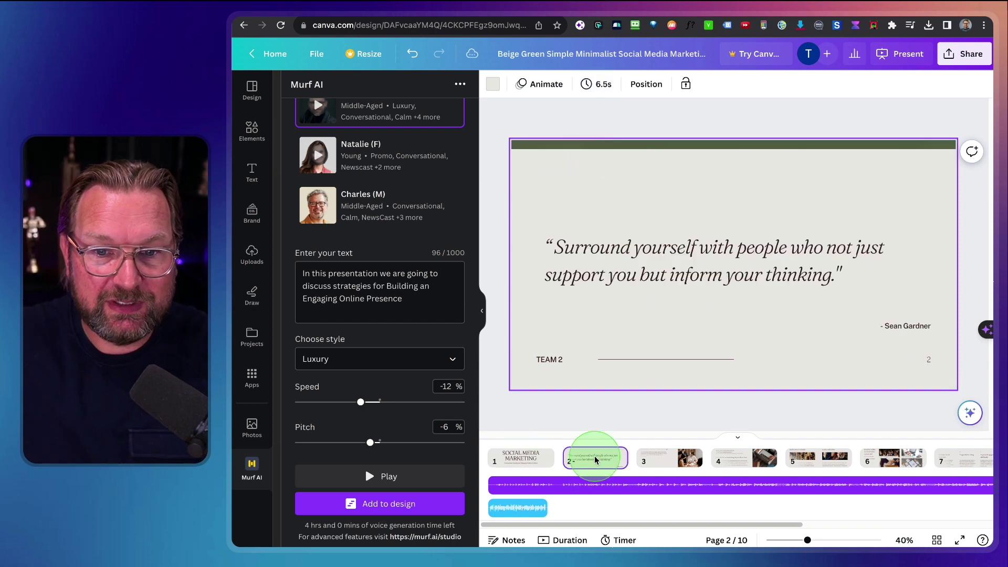
Copy slide 2's quote into the Murf AI script box, replacing the old text
click(678, 267)
click(677, 262)
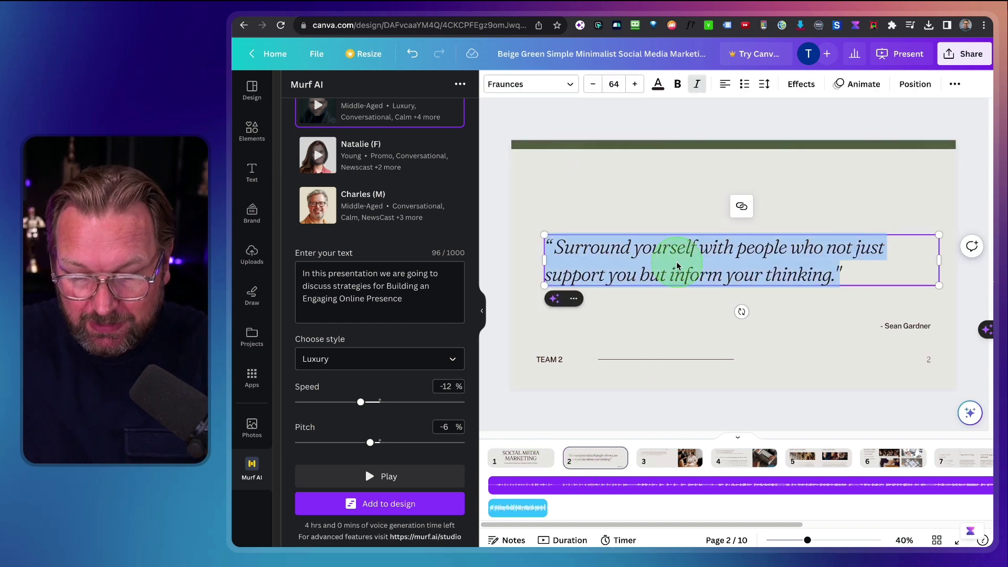
click(420, 311)
key(ctrl+a)
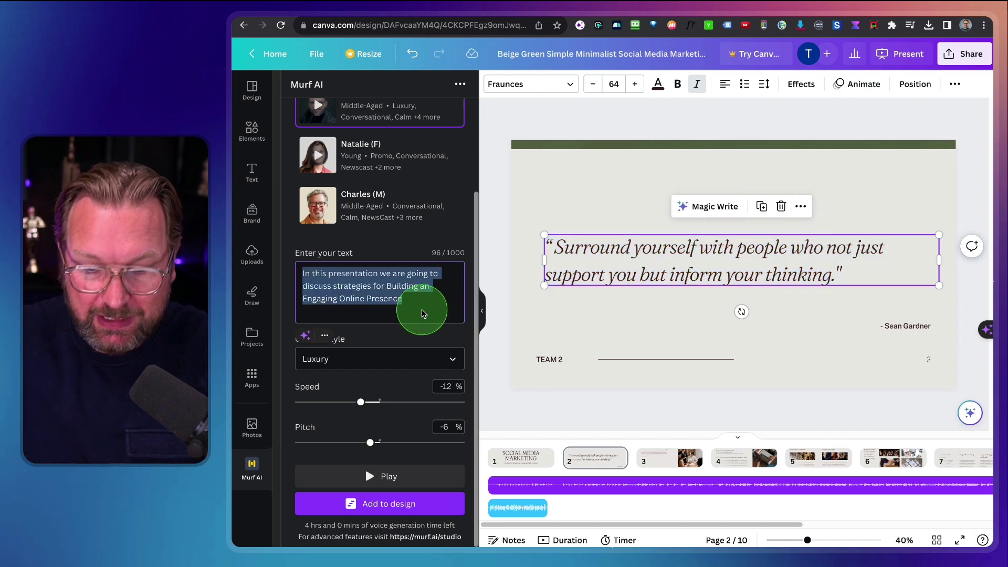
text(" Surround yourself with people who not just support you but inform your thinking.")
Prefix the script with 'One of the most important things' and remove both quote marks
scroll(357, 315, up, 2)
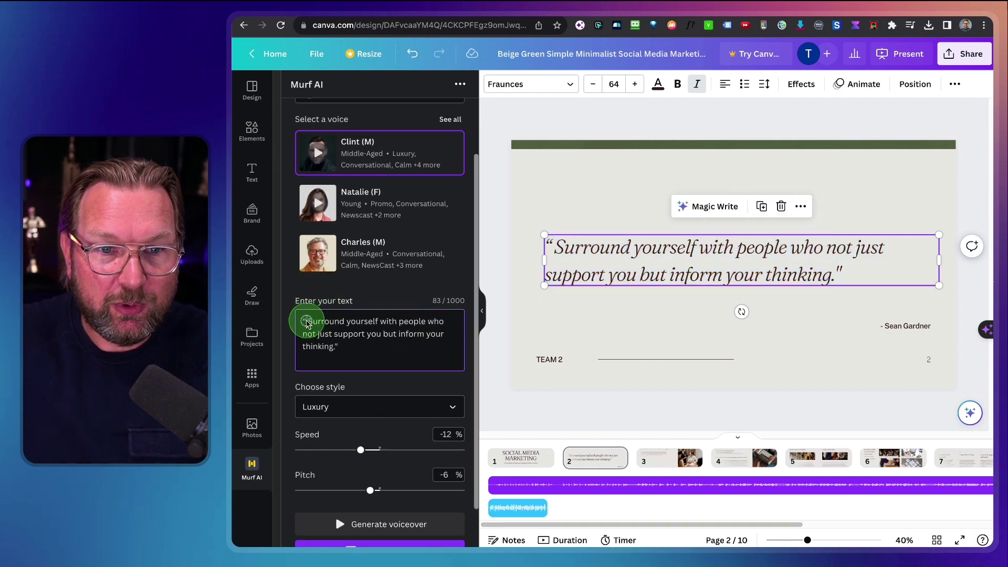
drag(308, 324, 302, 321)
text(One of )
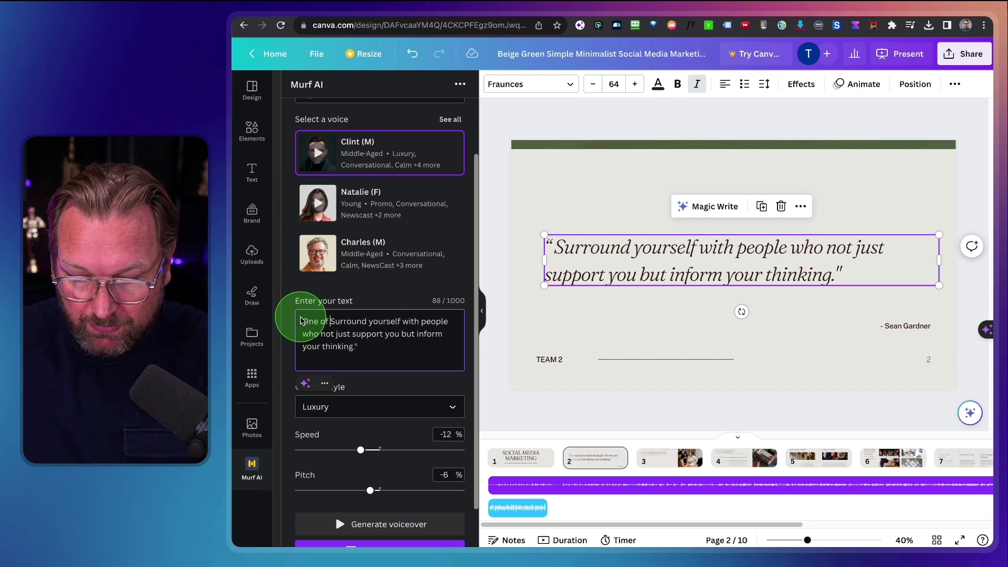
text(the most import)
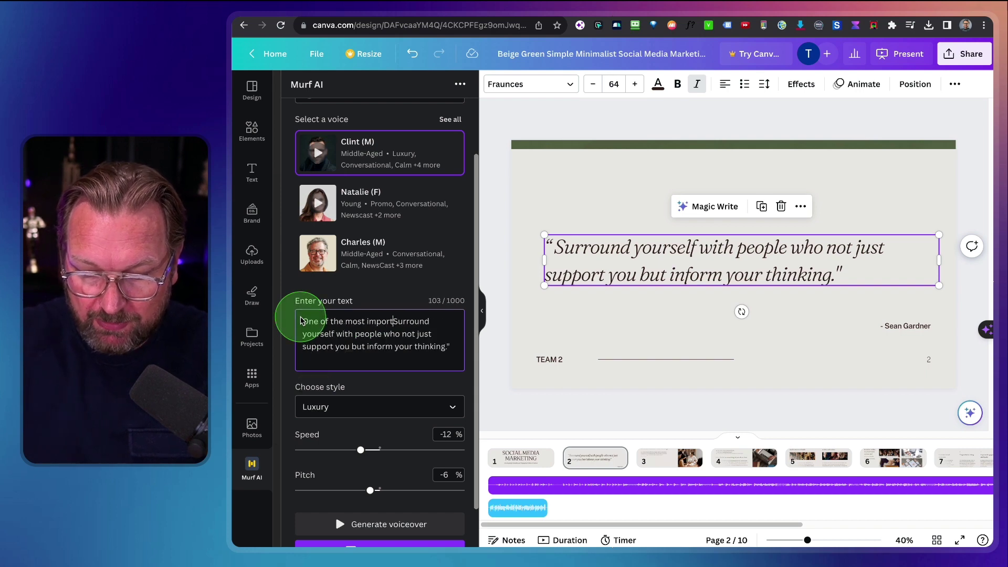
text(ant things is t)
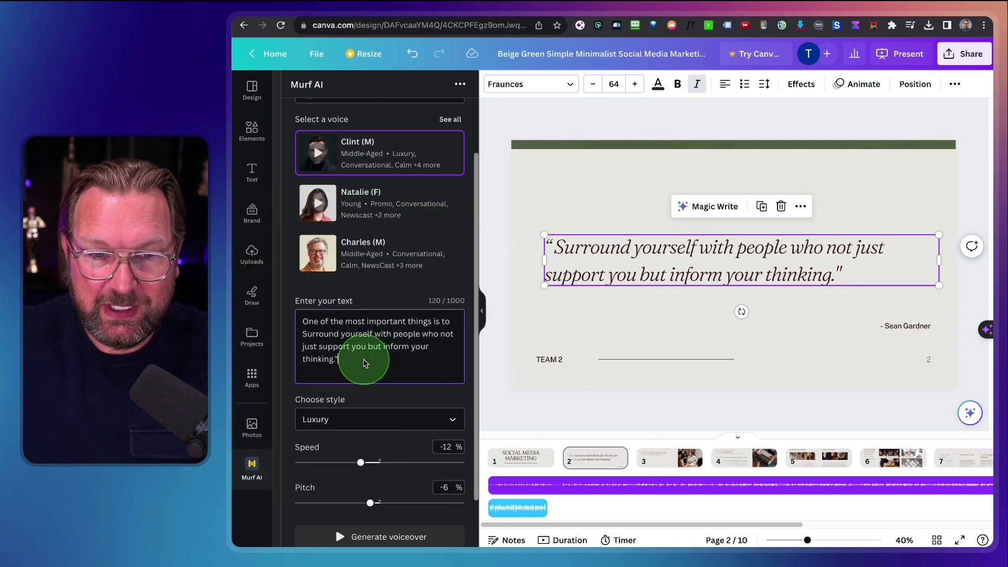
click(366, 363)
key(BackSpace)
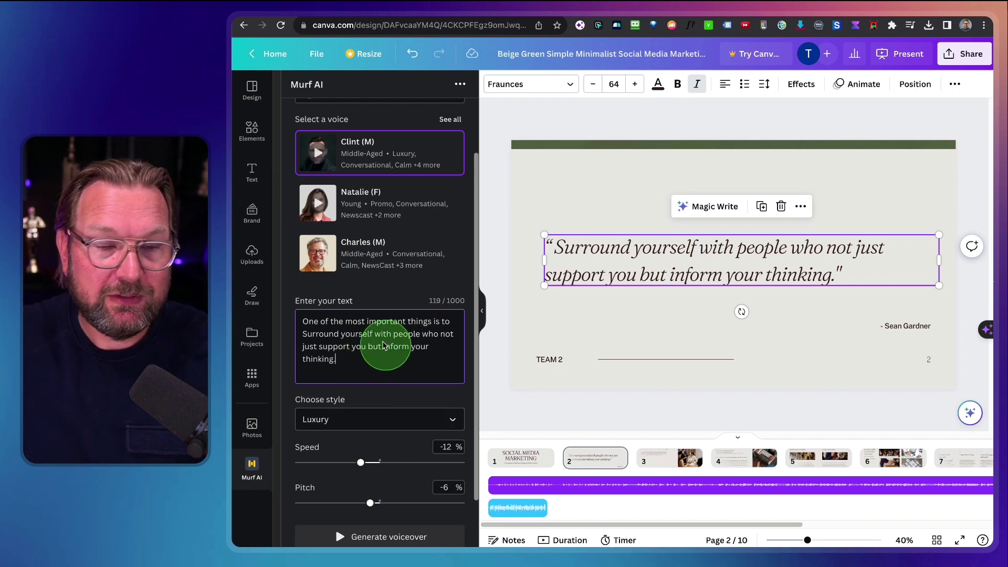
scroll(368, 347, down, 2)
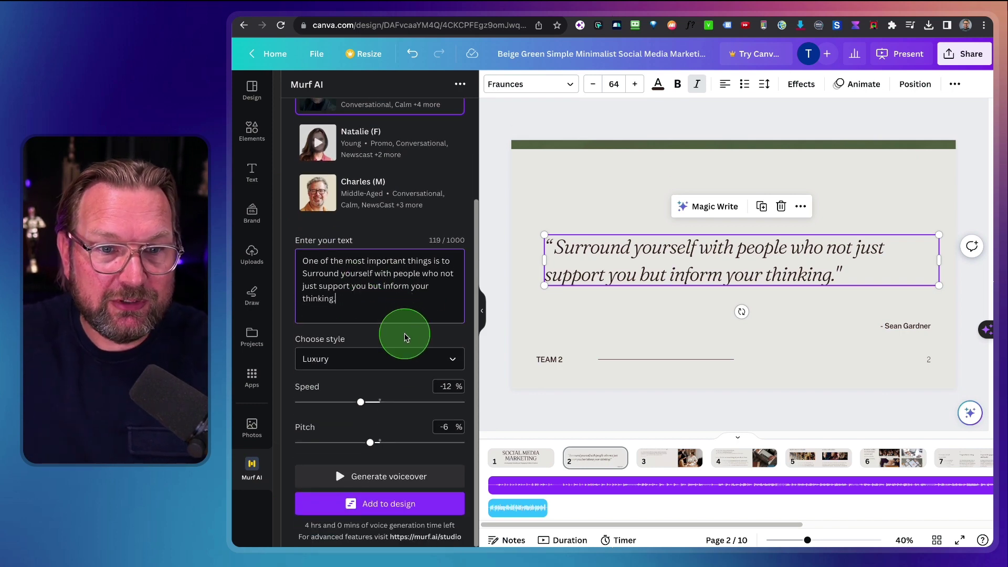
scroll(417, 236, up, 1)
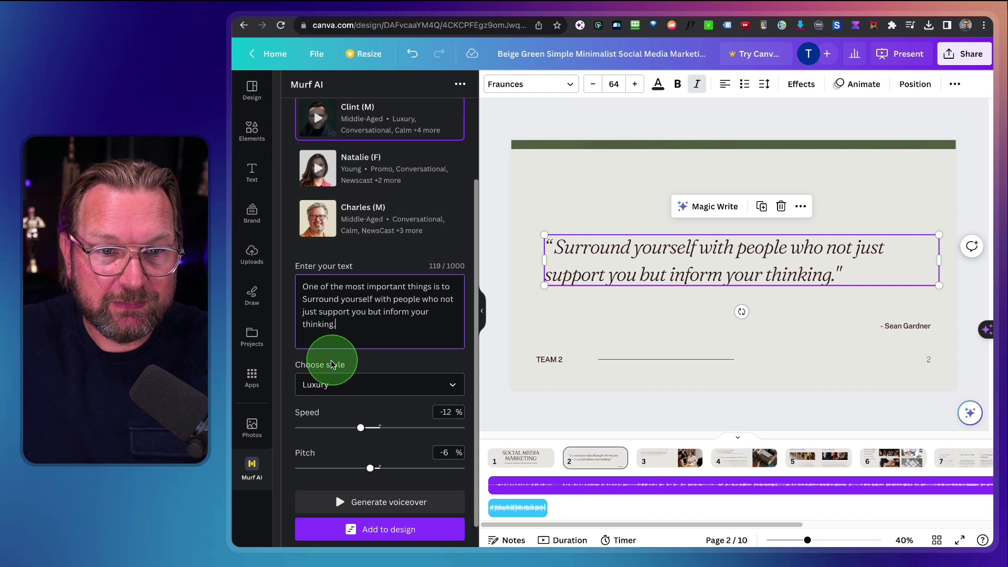
click(330, 387)
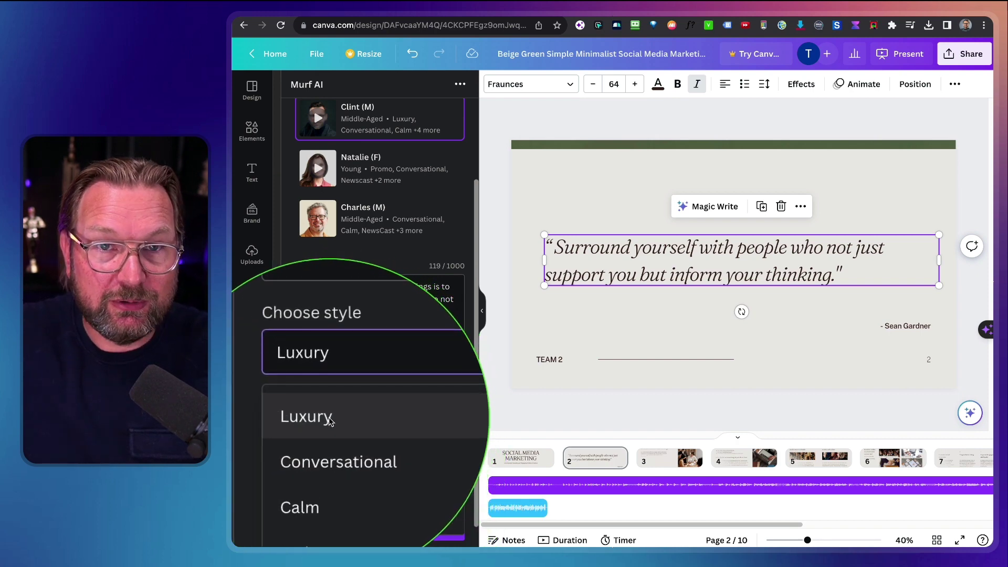
Generate a Luxury-style voiceover of the quote with speed reset to 0% and pitch raised
click(330, 421)
mouse_move(373, 427)
mouse_down()
mouse_move(362, 430)
mouse_move(379, 427)
mouse_up()
drag(371, 468, 380, 468)
click(367, 503)
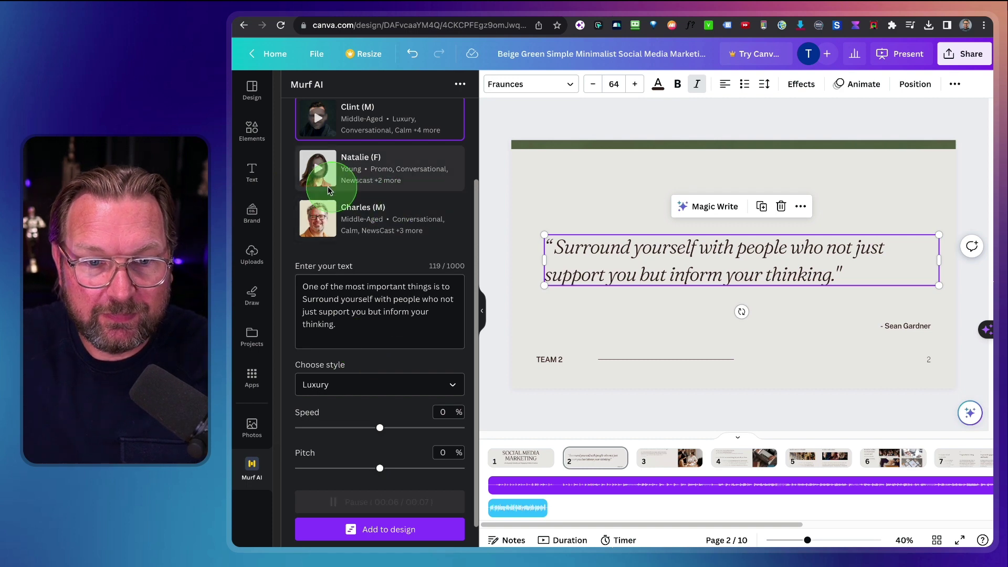
Preview the quote voiceover in Conversational style, then in Calm style
click(397, 313)
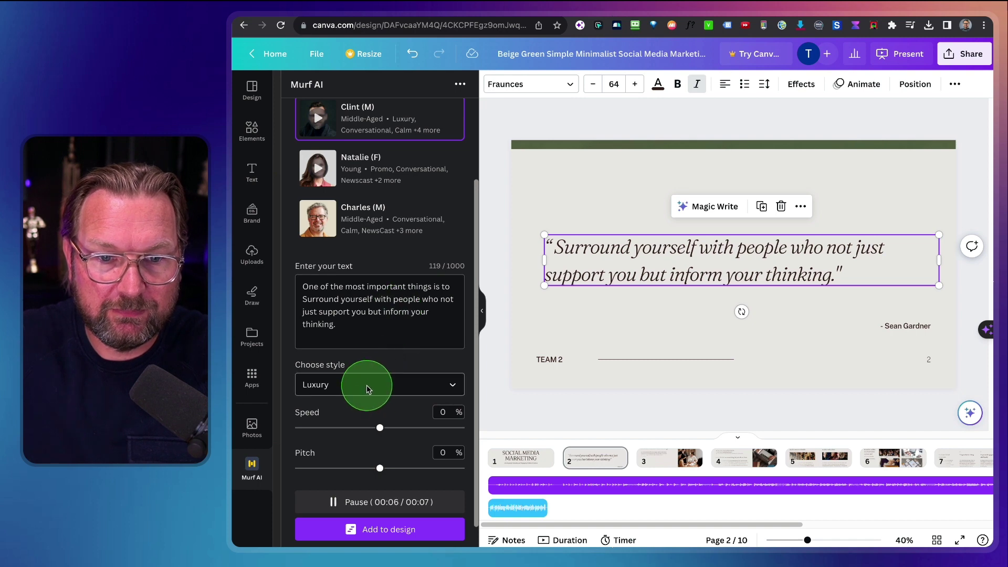
click(335, 389)
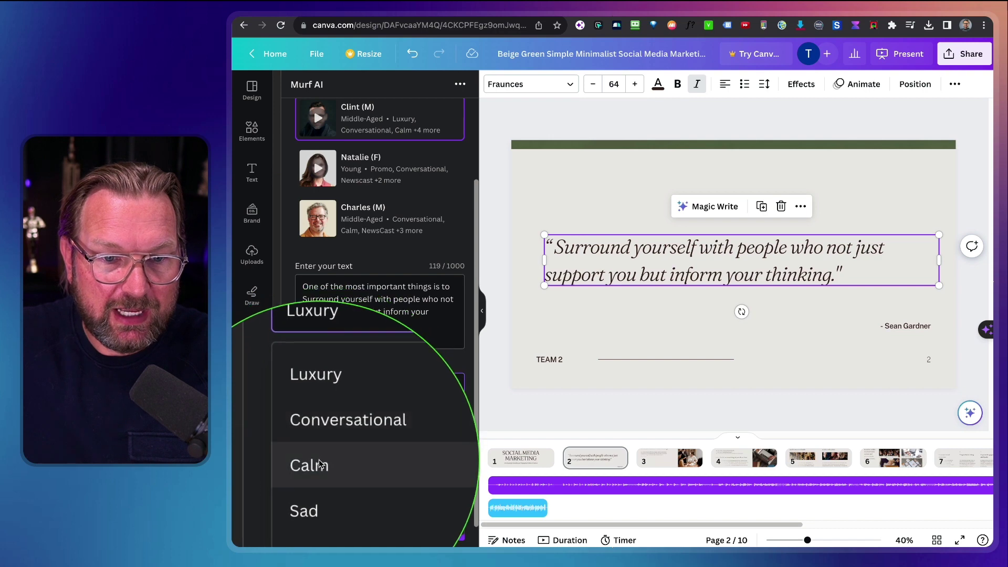
click(326, 444)
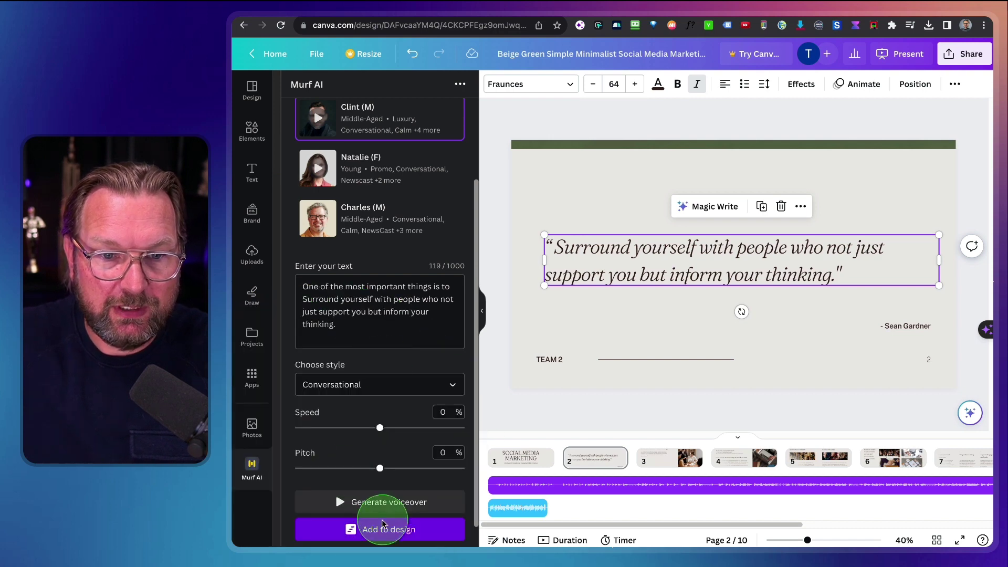
click(338, 500)
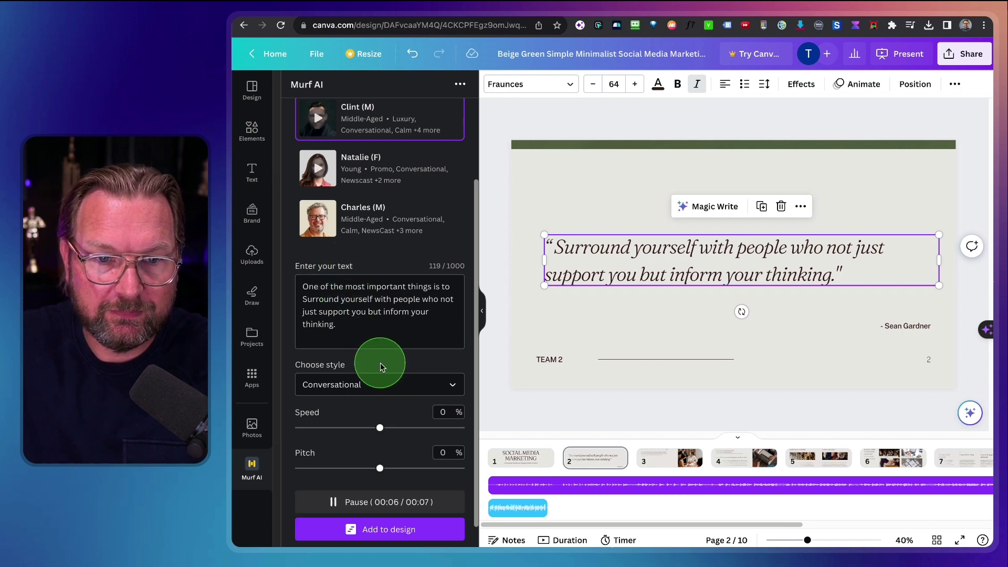
click(394, 383)
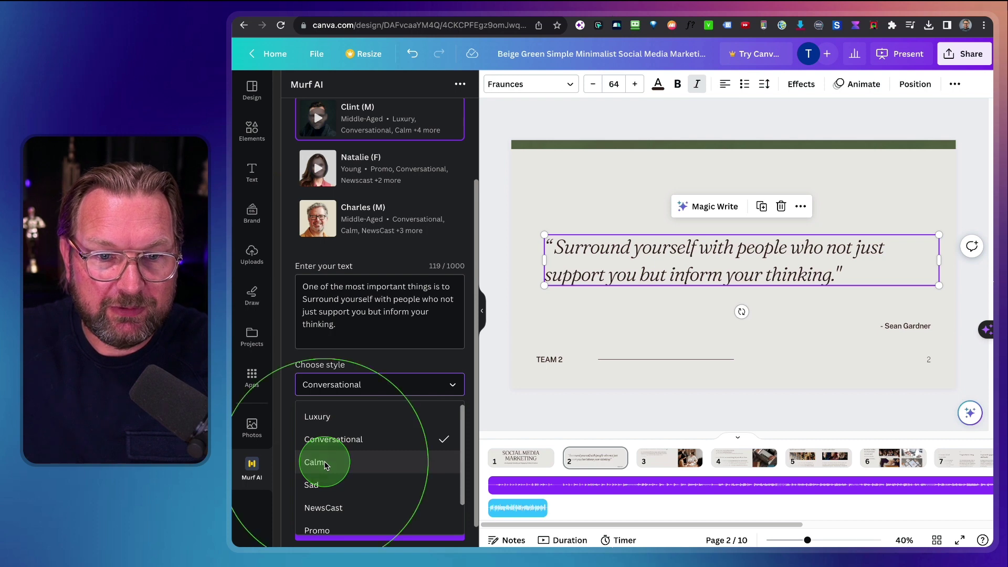
click(325, 464)
click(389, 502)
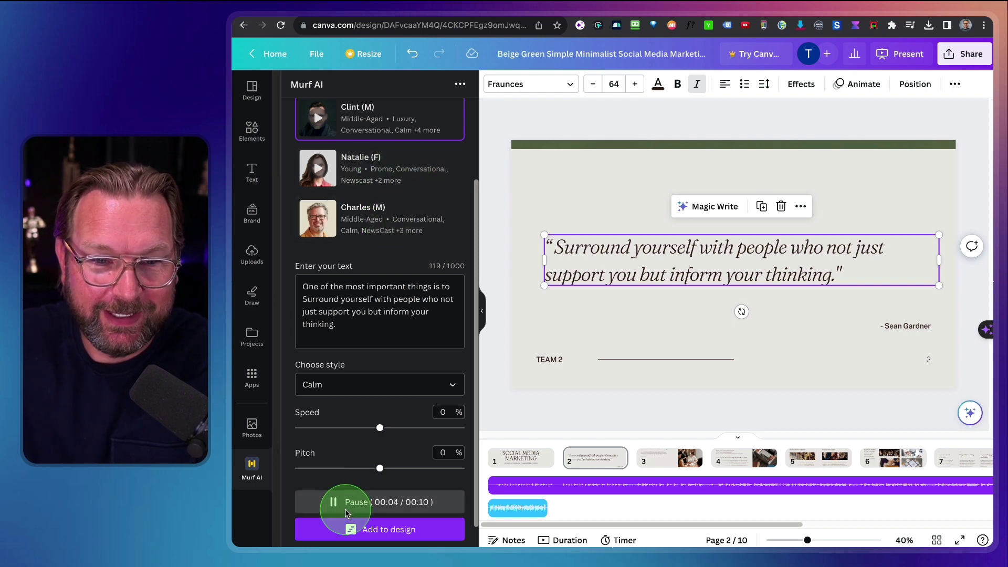
click(338, 496)
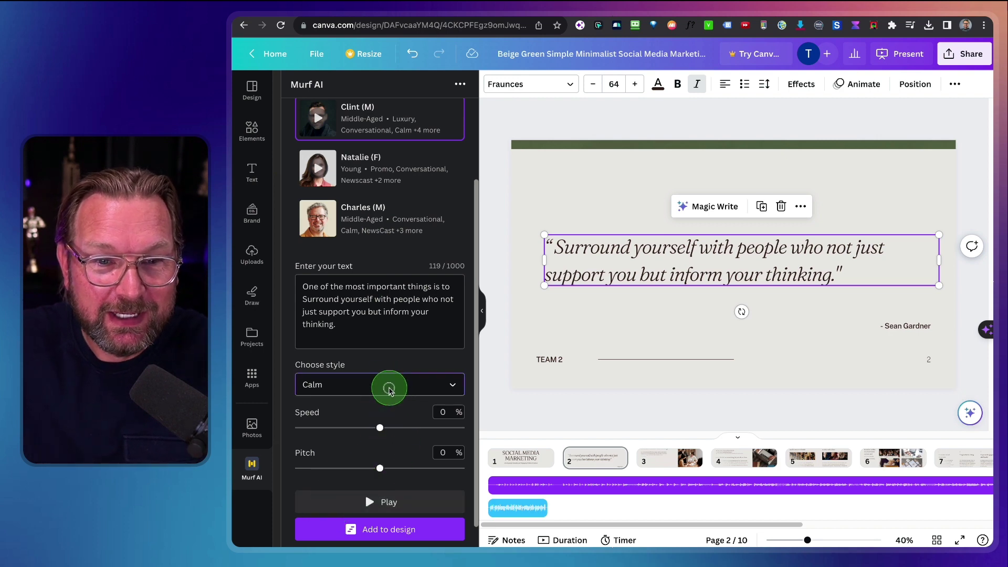
Regenerate in Conversational style and add the 6.2-second clip to slide 2
click(386, 385)
click(326, 441)
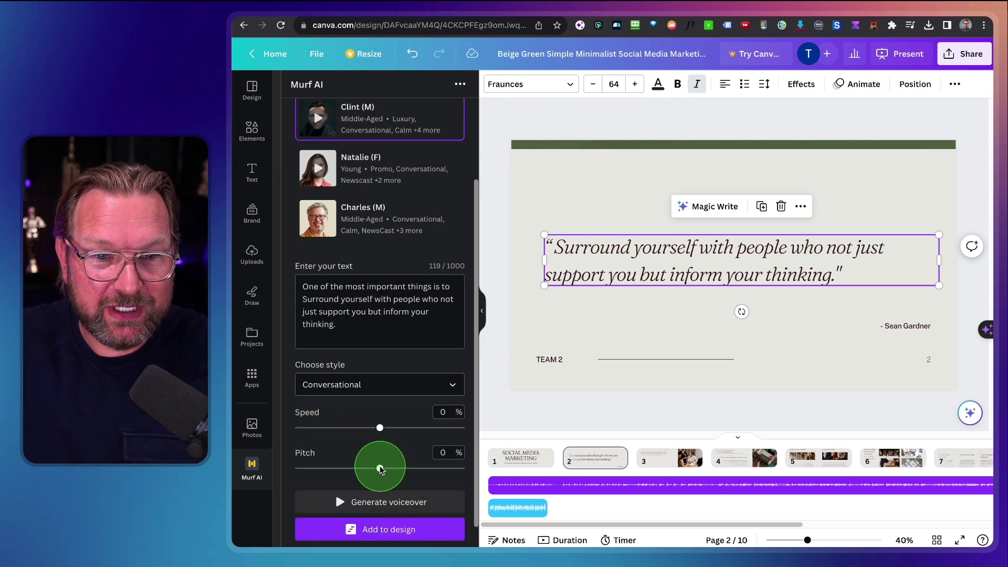
click(369, 506)
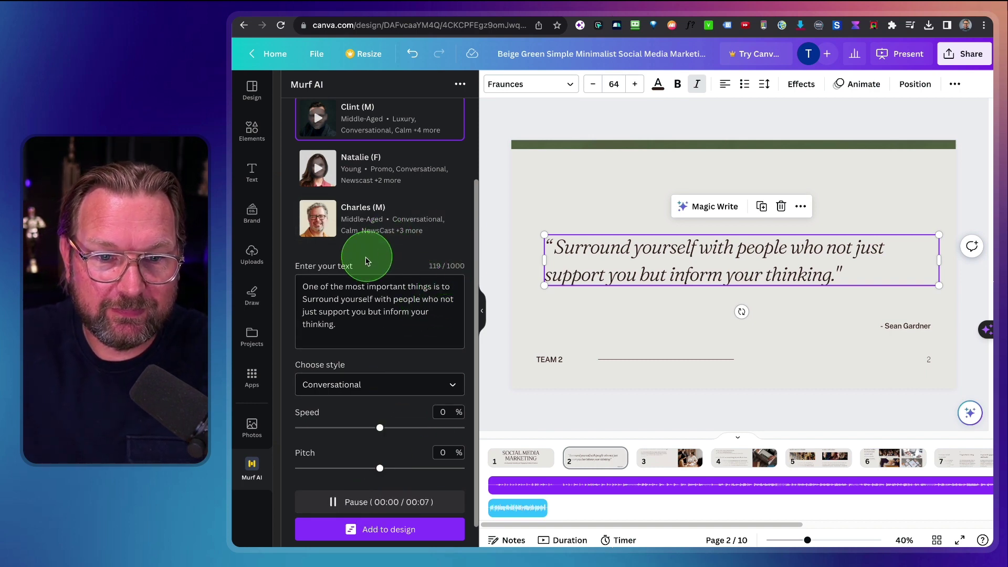
click(334, 503)
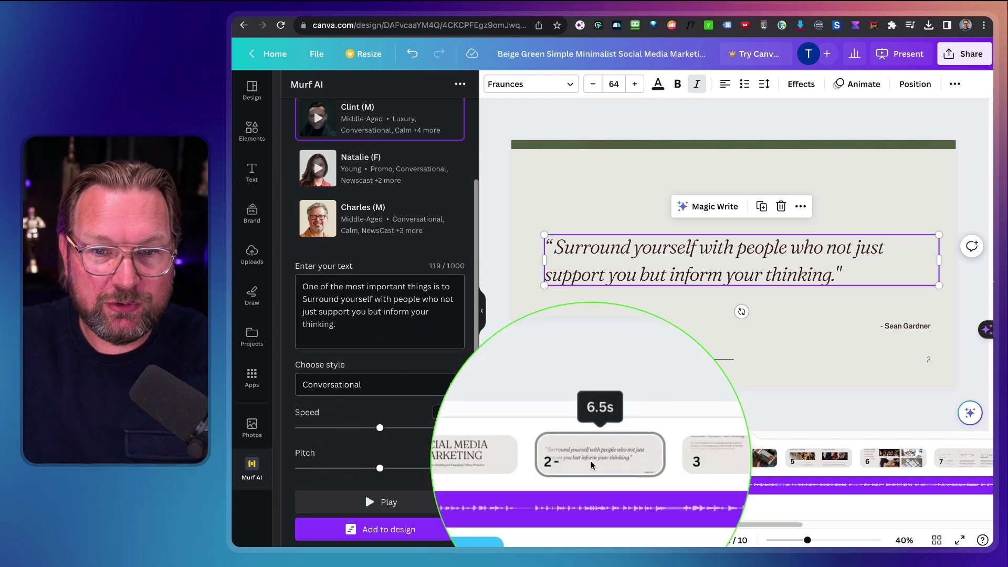
click(592, 465)
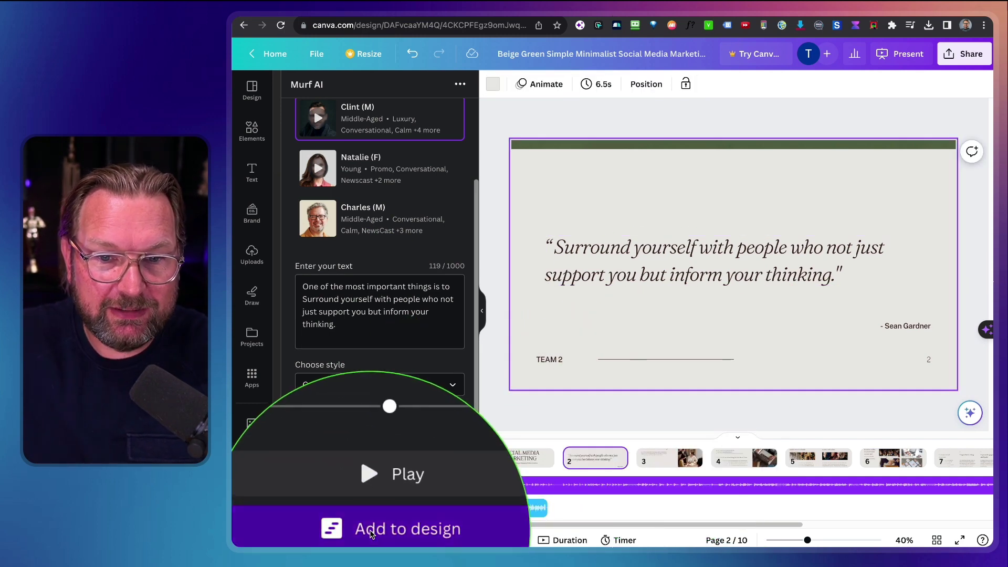
click(371, 534)
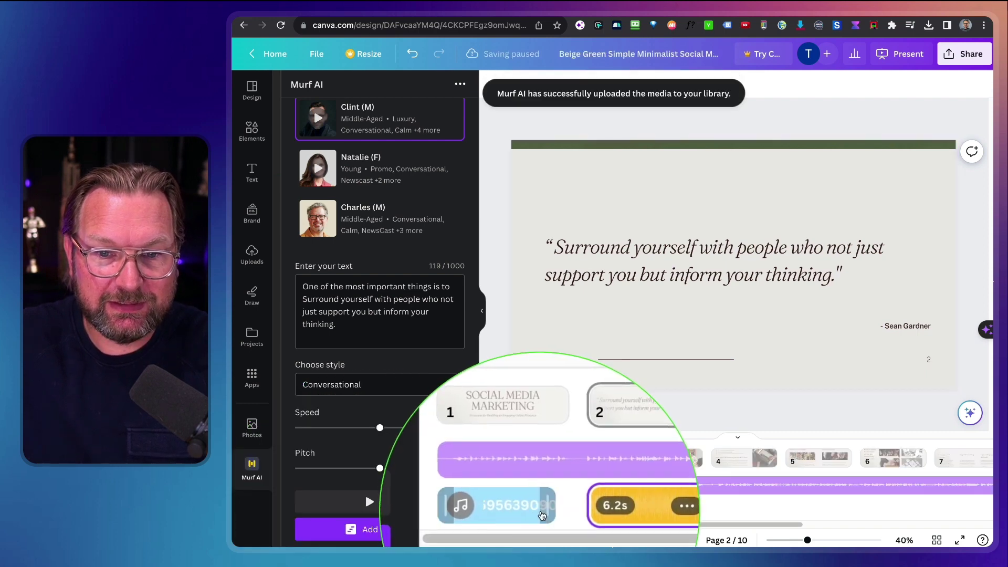
click(625, 374)
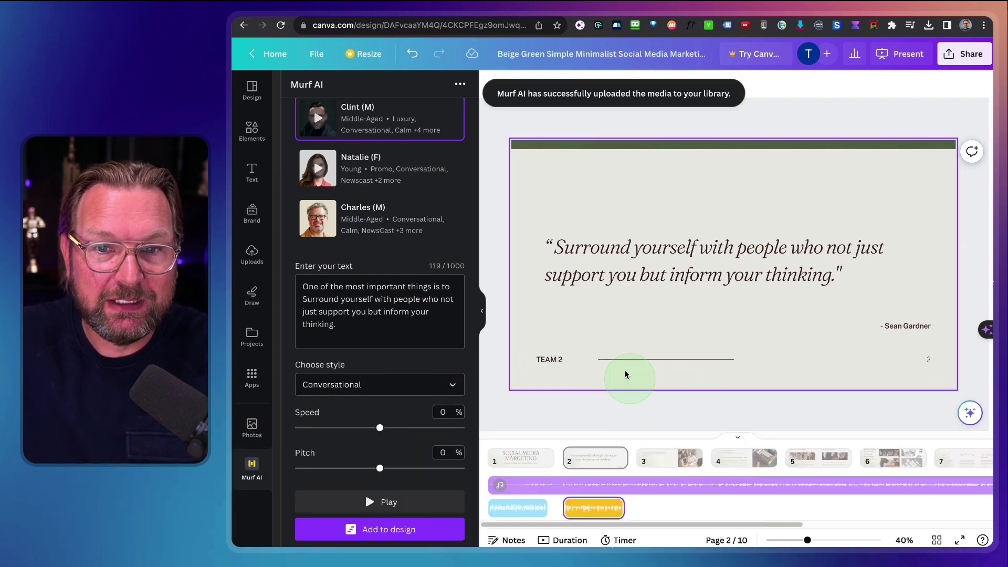
Replace the Murf AI script with slide 3's Social Marketing body paragraph
click(670, 464)
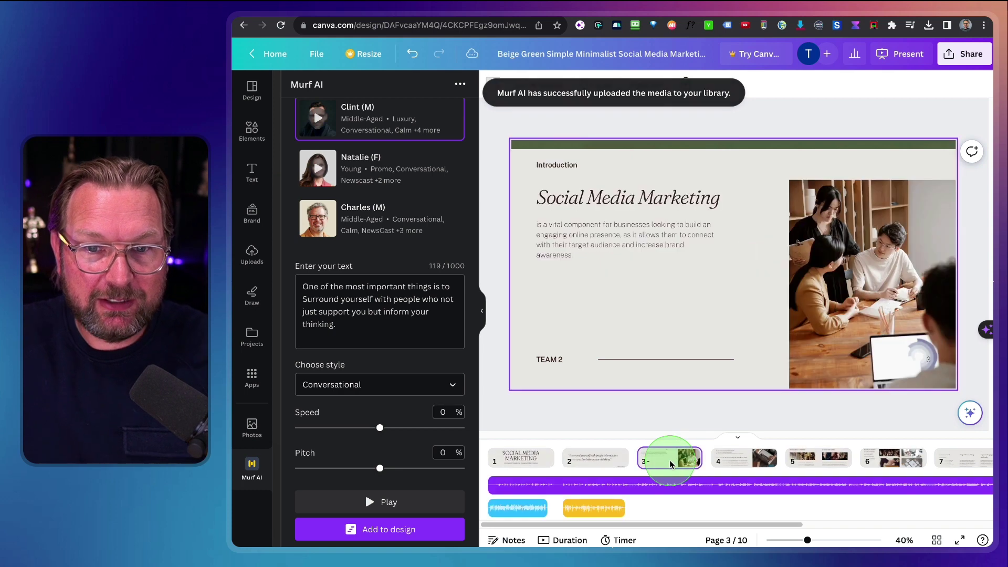
click(547, 232)
click(556, 236)
key(ctrl+c)
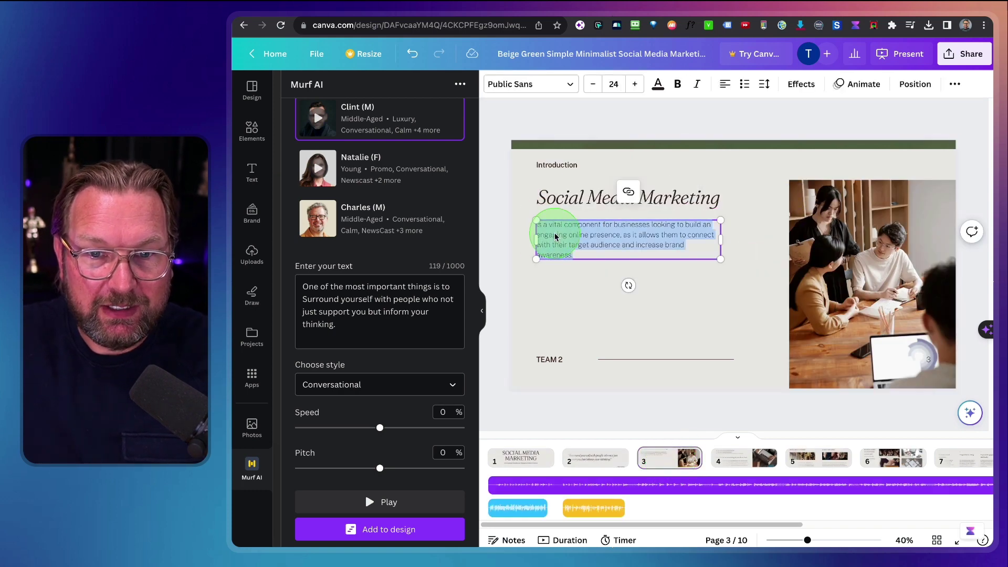
drag(392, 327, 297, 276)
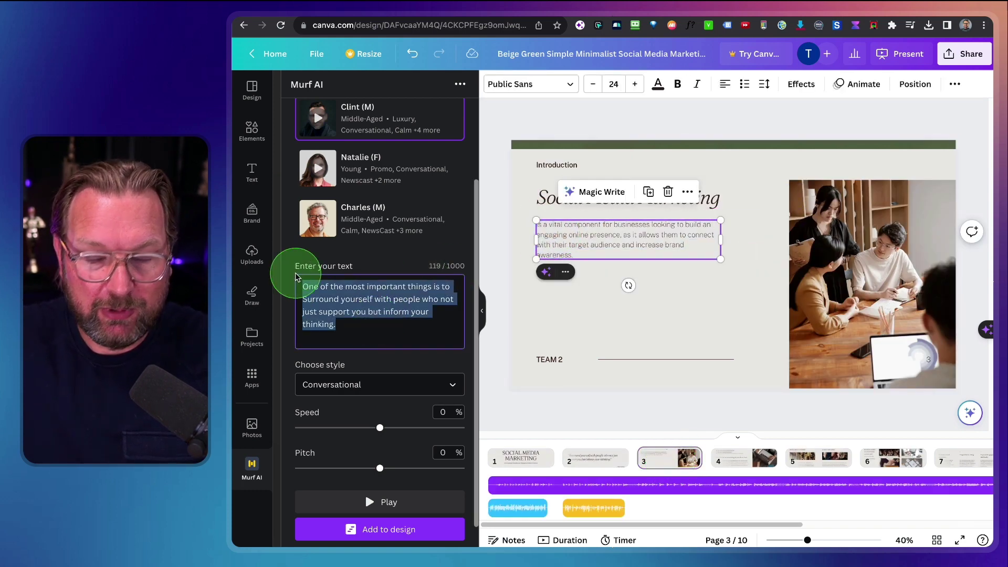
text(Social)
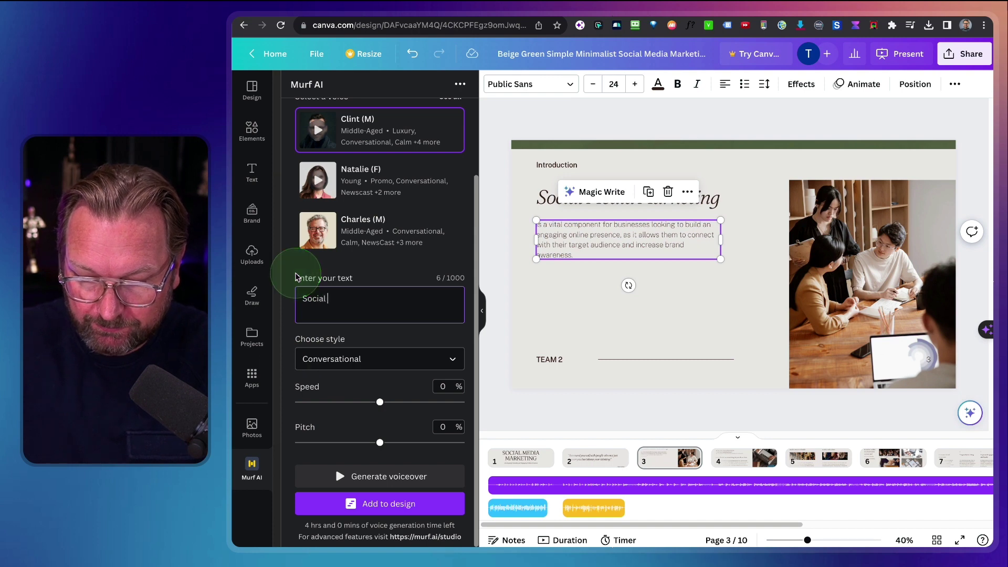
text( Marketing)
key(ctrl+v)
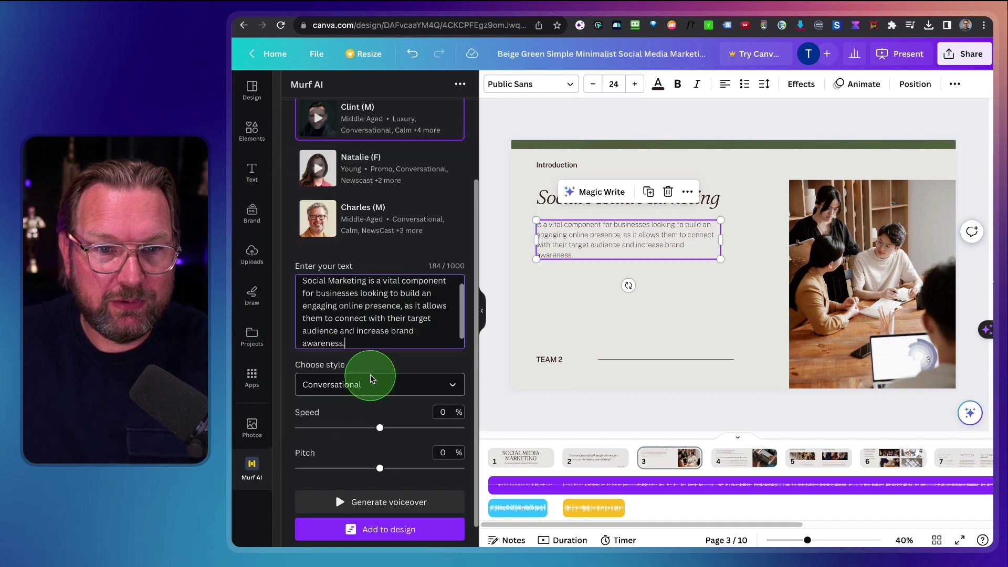
Generate and preview the Conversational voiceover, then add the 10.4-second clip to page 3
click(381, 503)
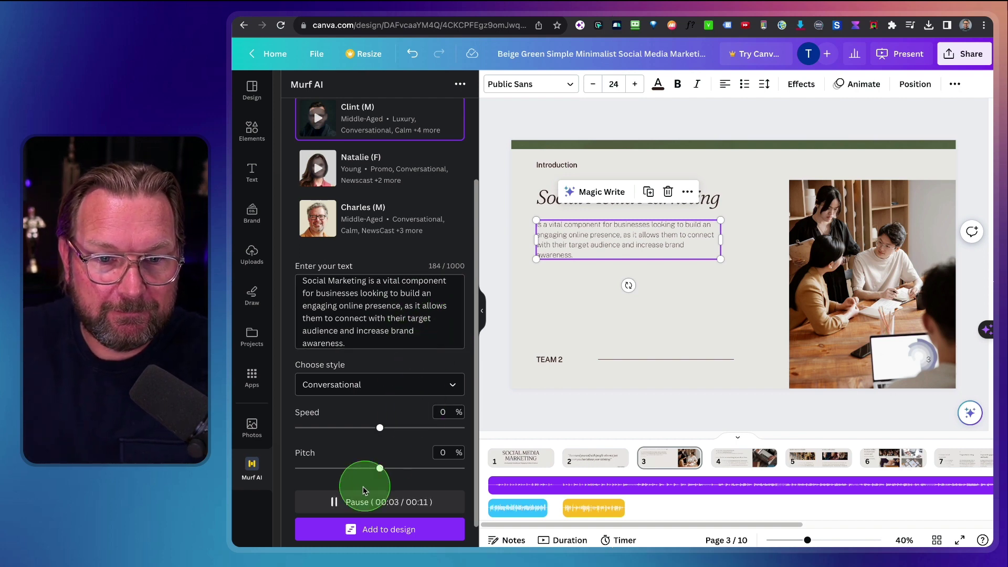
click(334, 502)
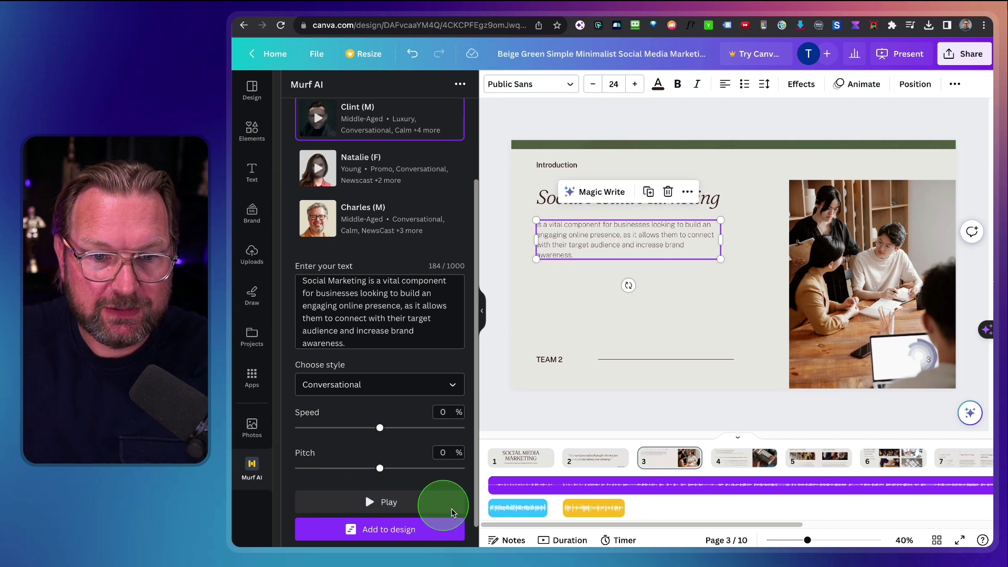
click(410, 532)
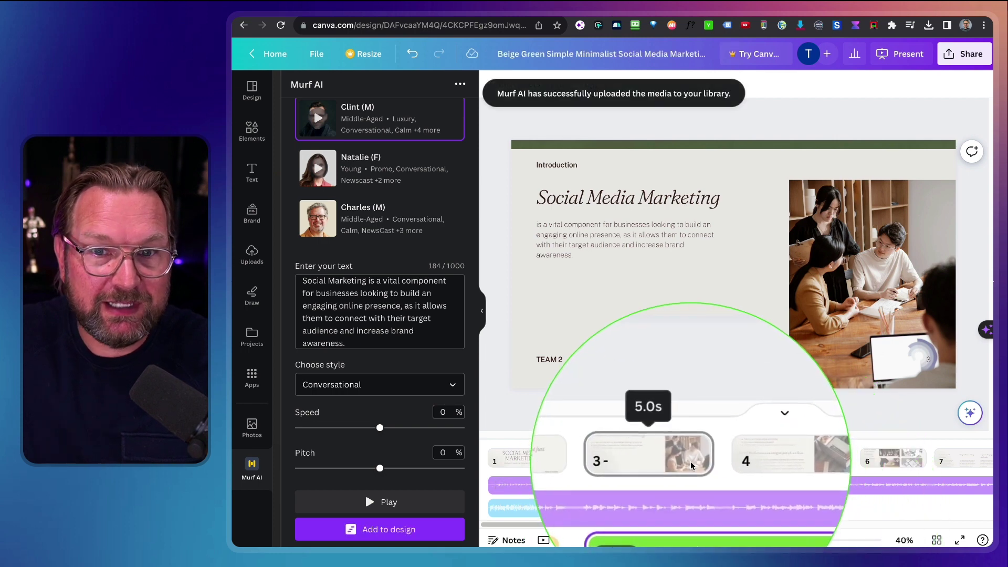
click(690, 460)
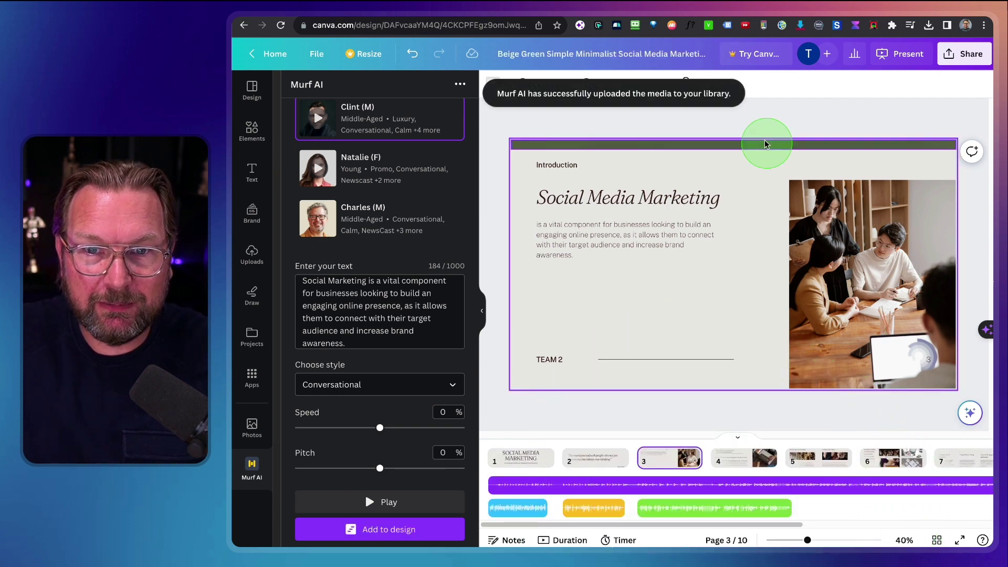
Check page 3's 10.4-second voiceover length and stretch page 3's timing from 5.0s to 10.5s
click(777, 101)
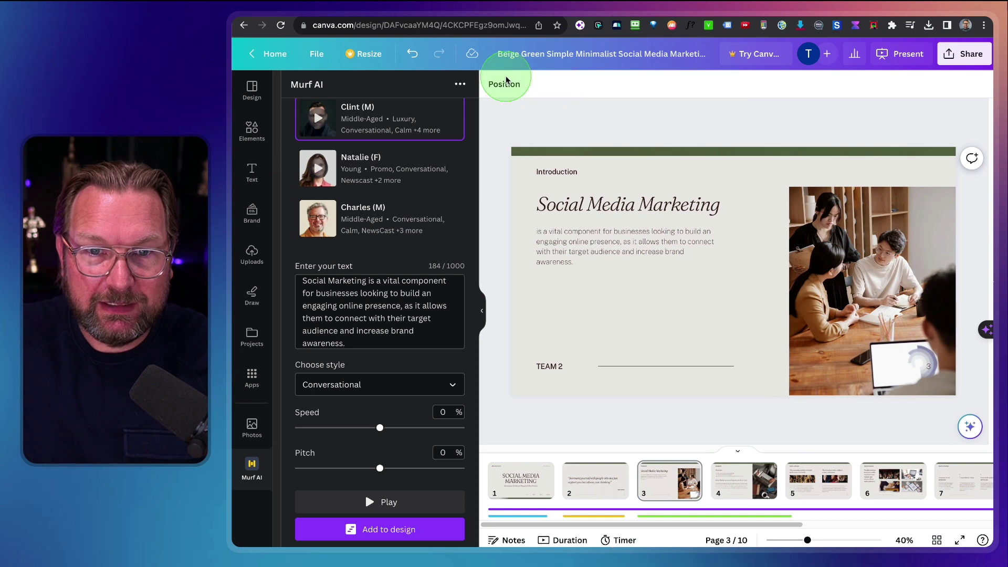
click(672, 499)
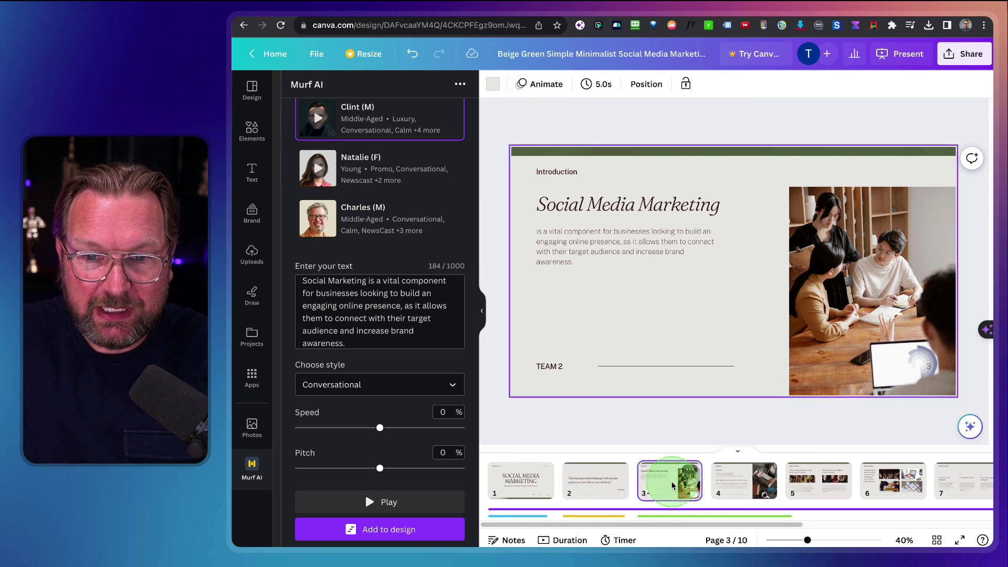
click(664, 516)
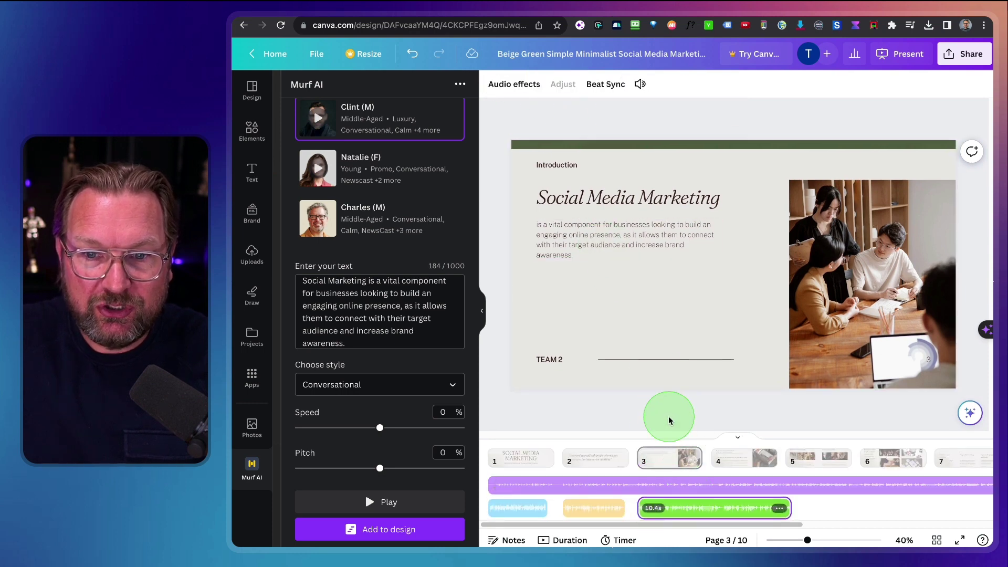
click(672, 459)
click(602, 85)
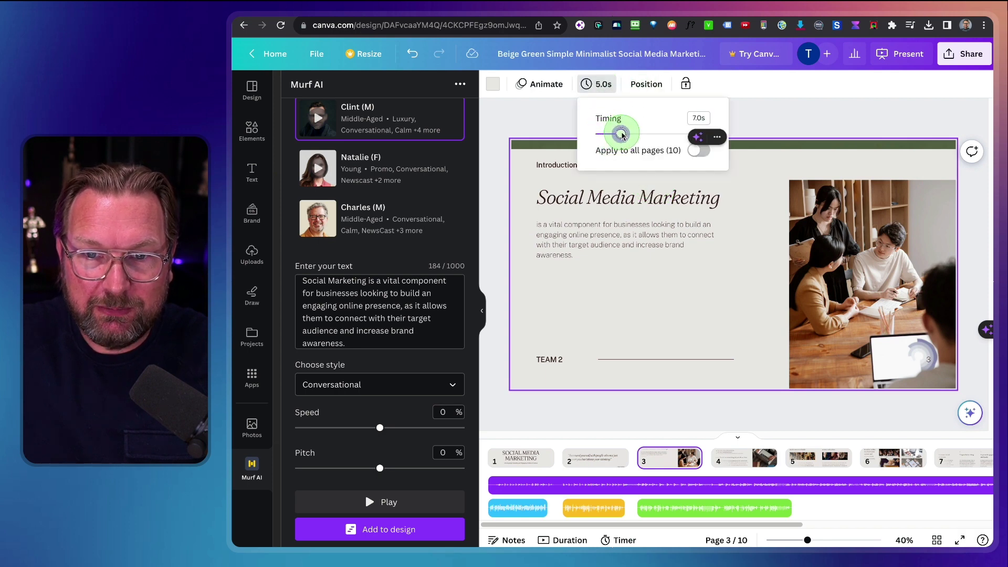
drag(626, 135, 639, 135)
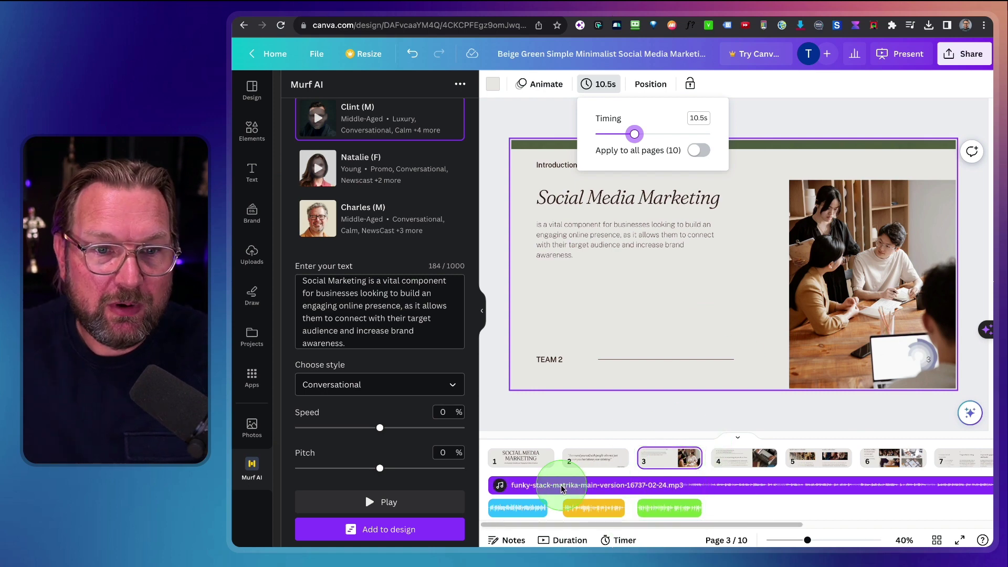
scroll(387, 294, up, 3)
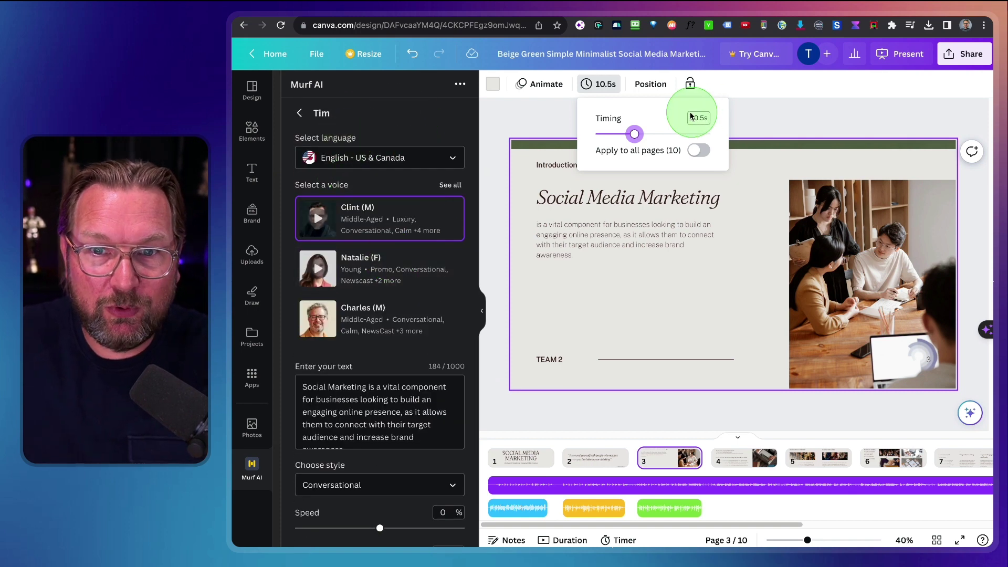
click(777, 115)
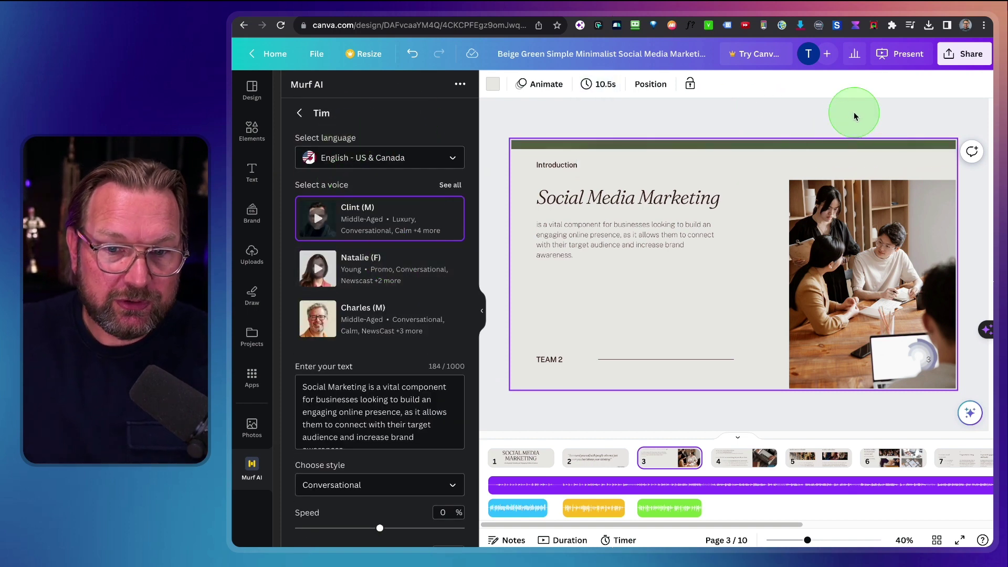
click(905, 55)
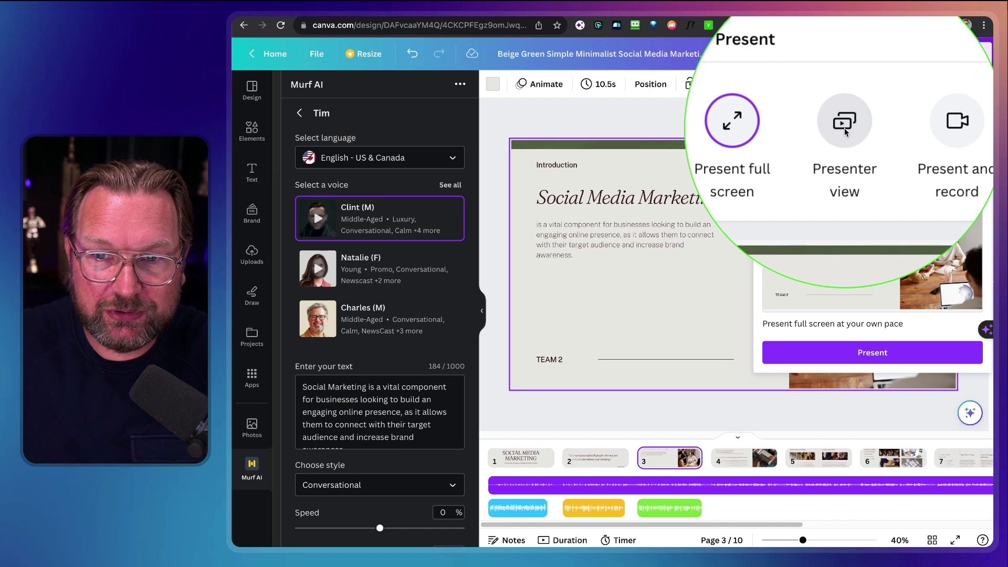
click(845, 128)
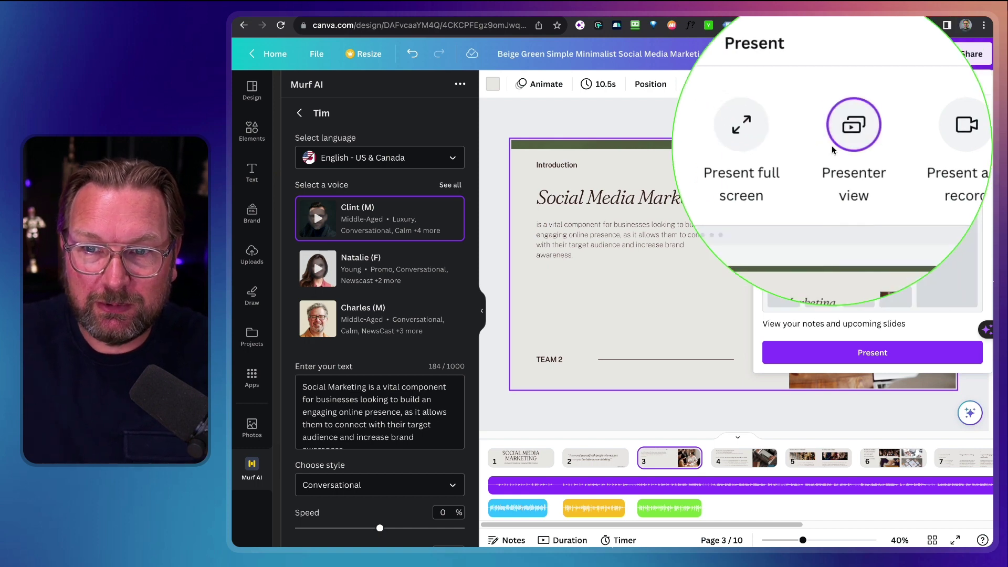
click(873, 355)
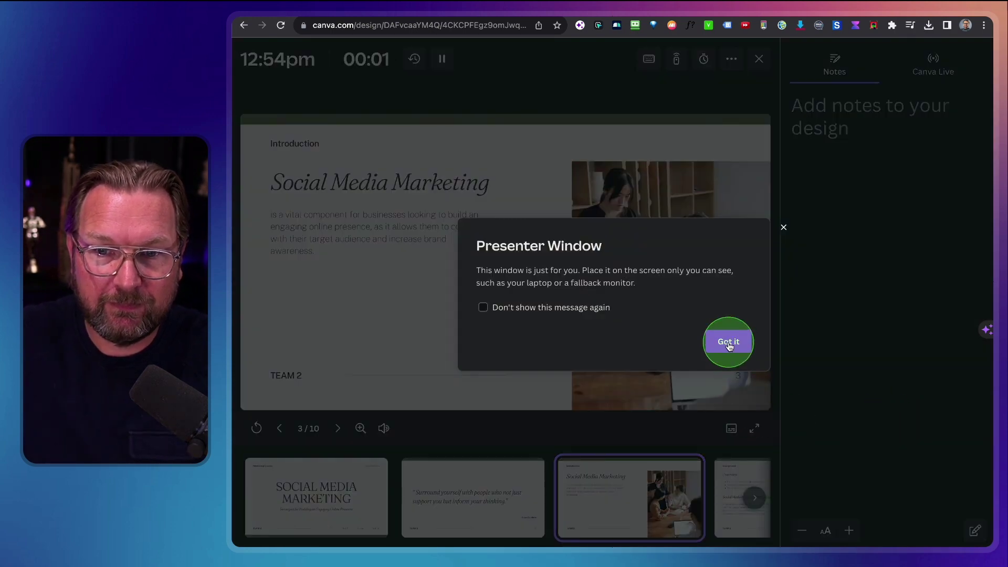
click(730, 346)
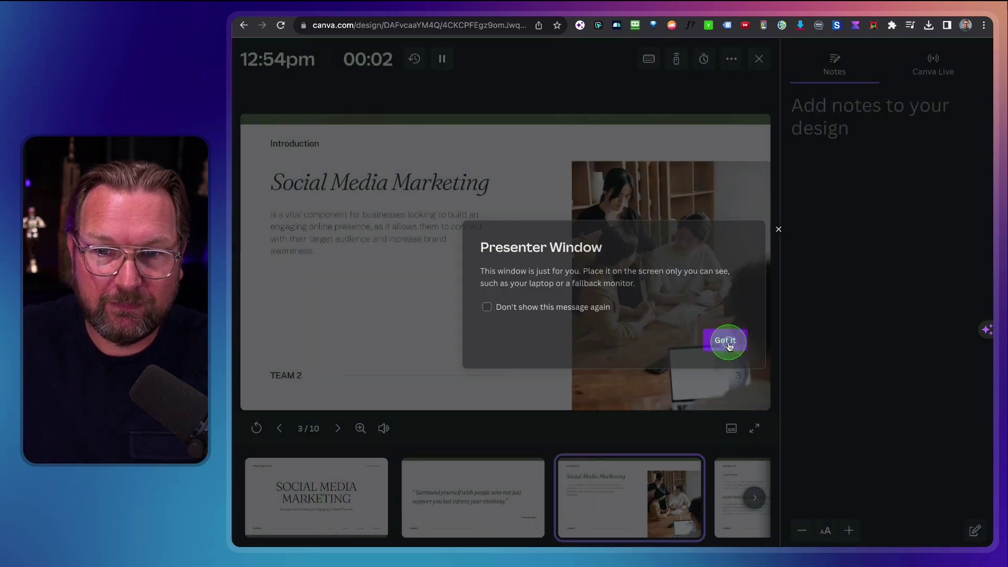
click(332, 498)
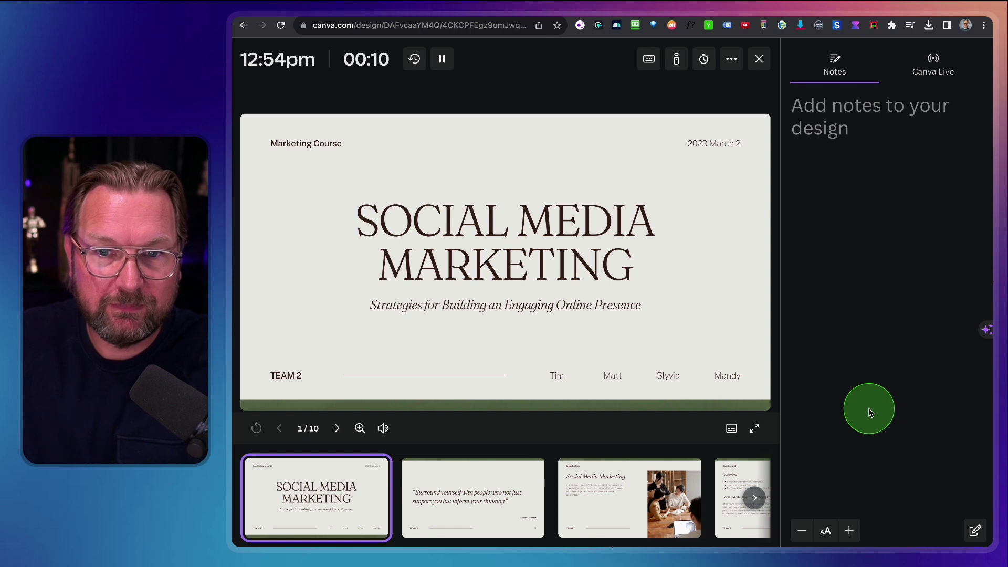
click(461, 517)
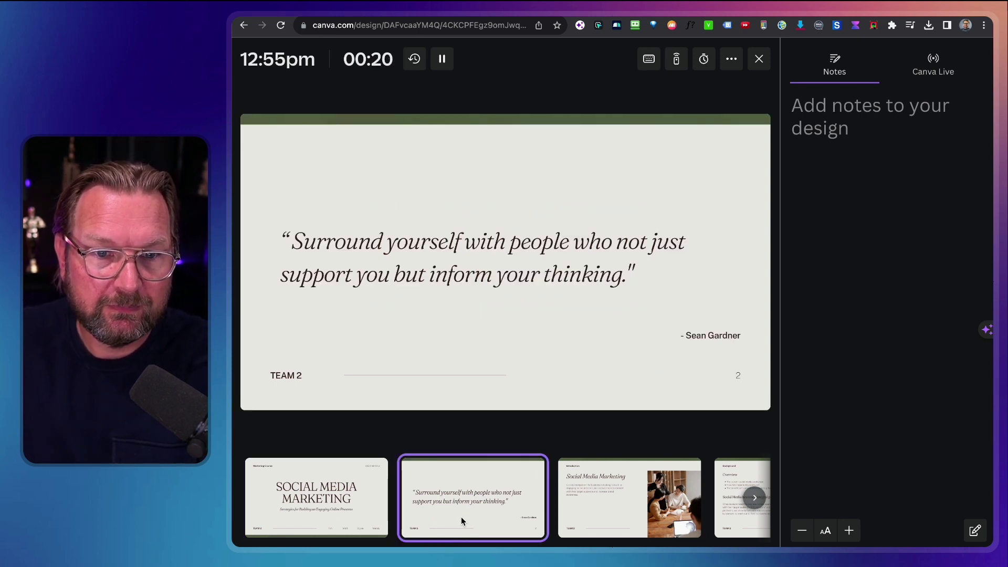
mouse_move(463, 520)
mouse_down()
mouse_move(562, 522)
mouse_move(580, 503)
mouse_up()
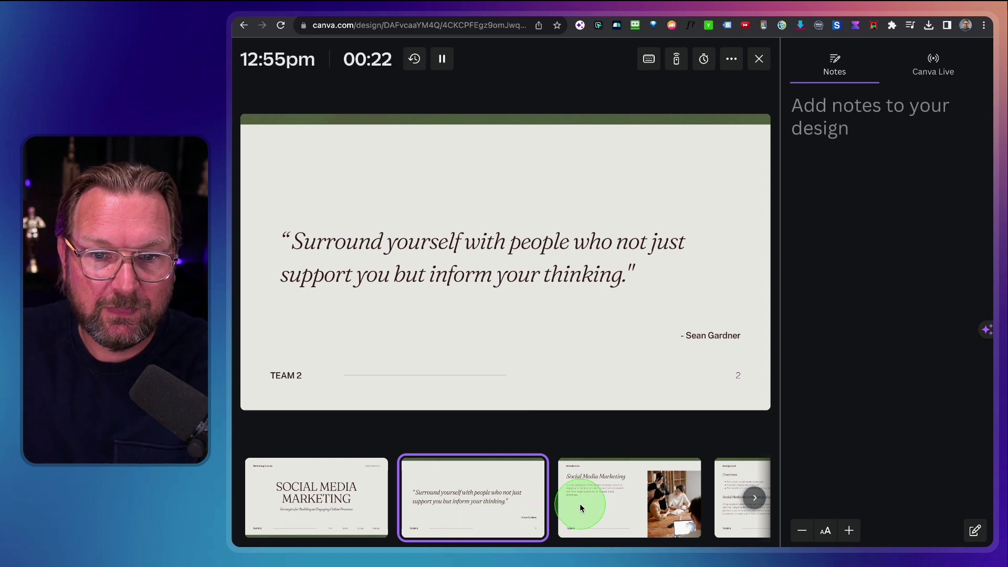
click(582, 503)
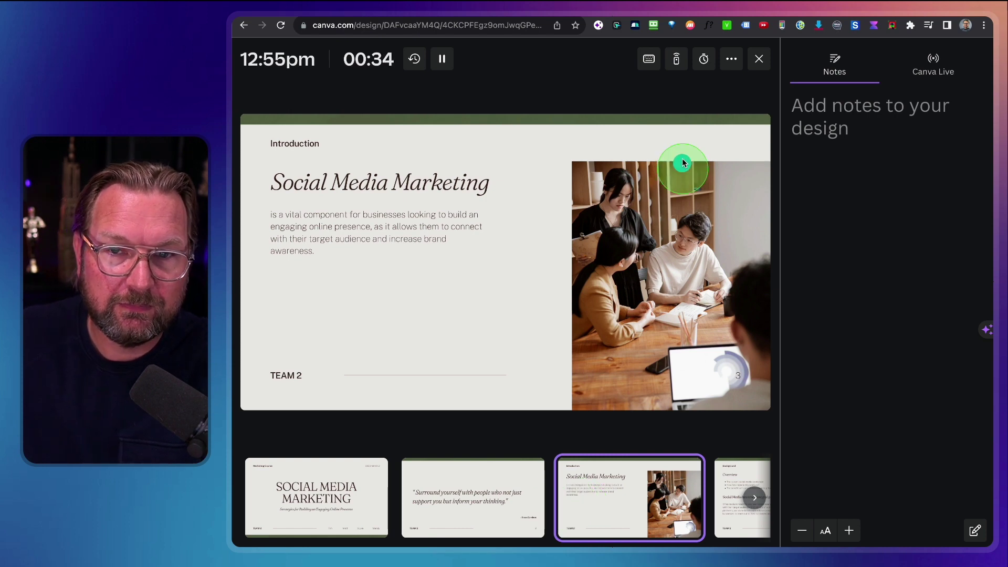
click(760, 60)
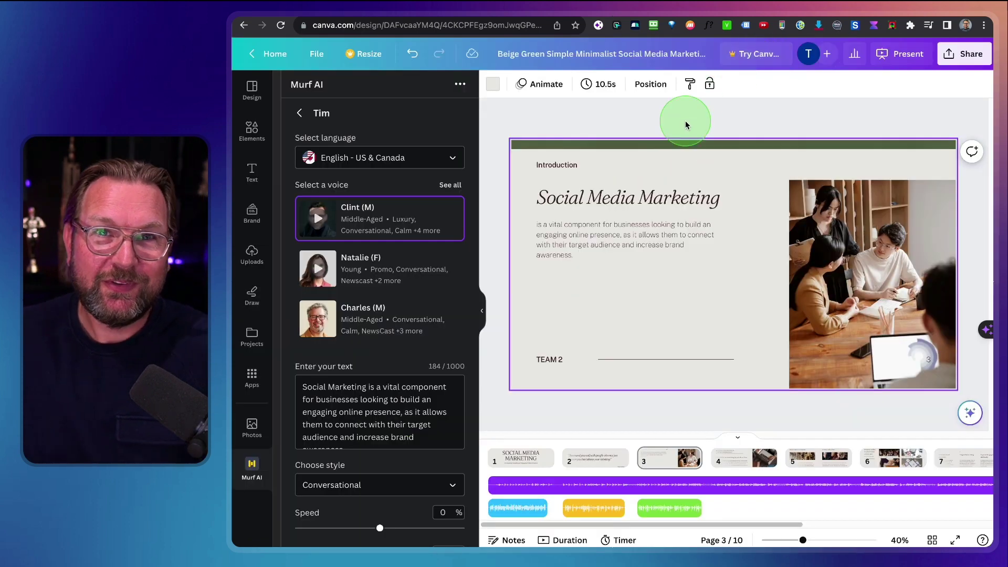